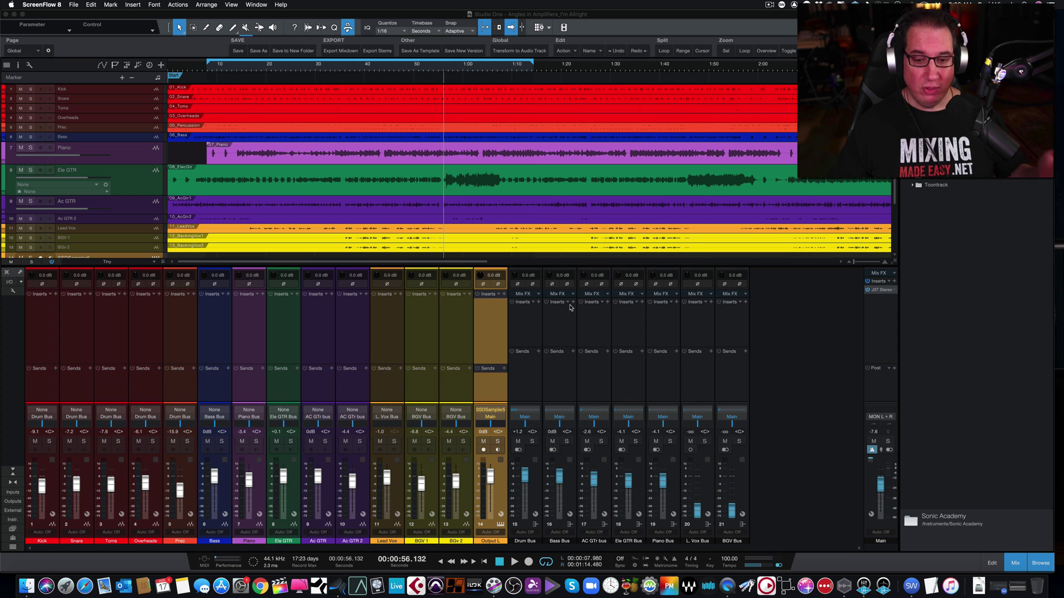
Collapse the Arturia folder in the effects browser and expand the IK Multimedia folder
left_click(531, 387)
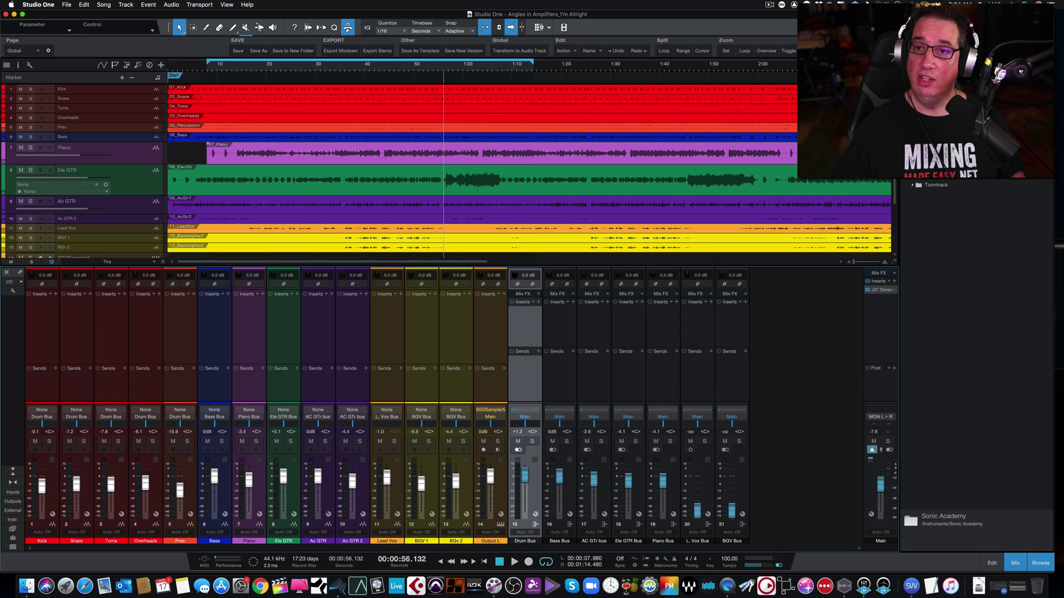
left_click(940, 335)
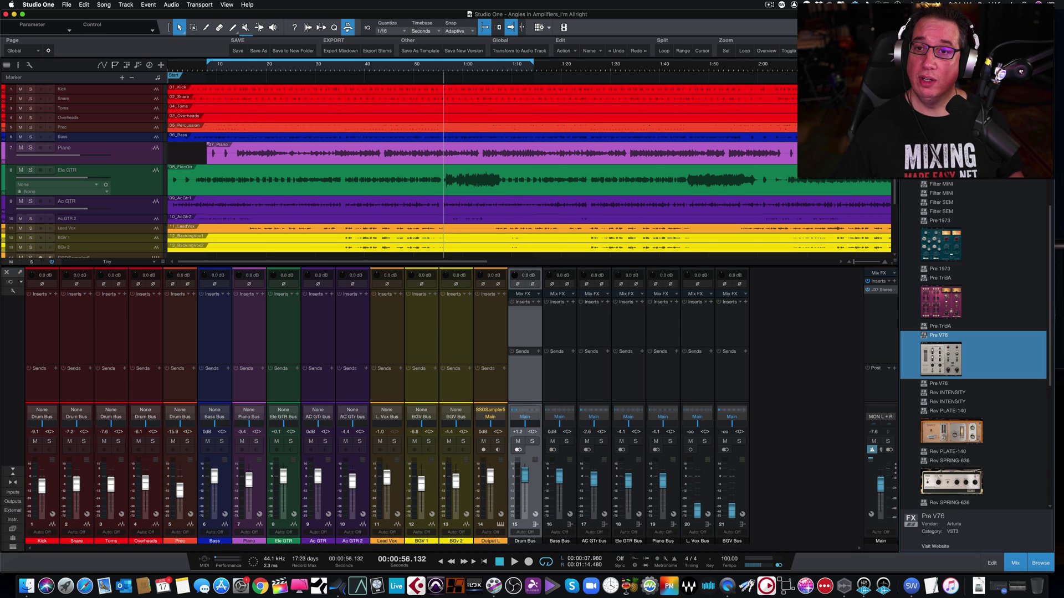
scroll(973, 360, "up", 5)
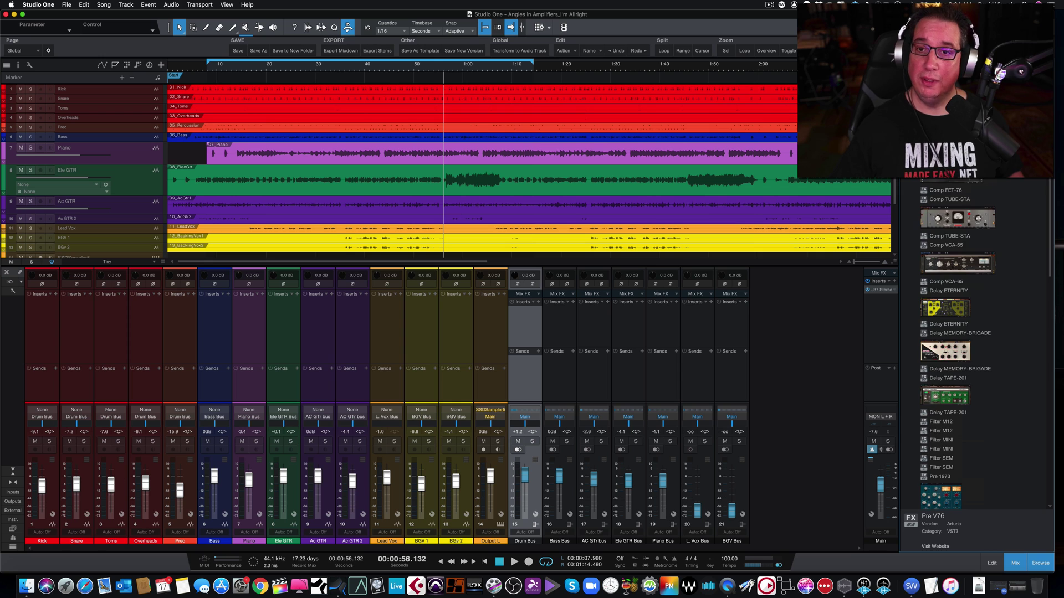
key("Left")
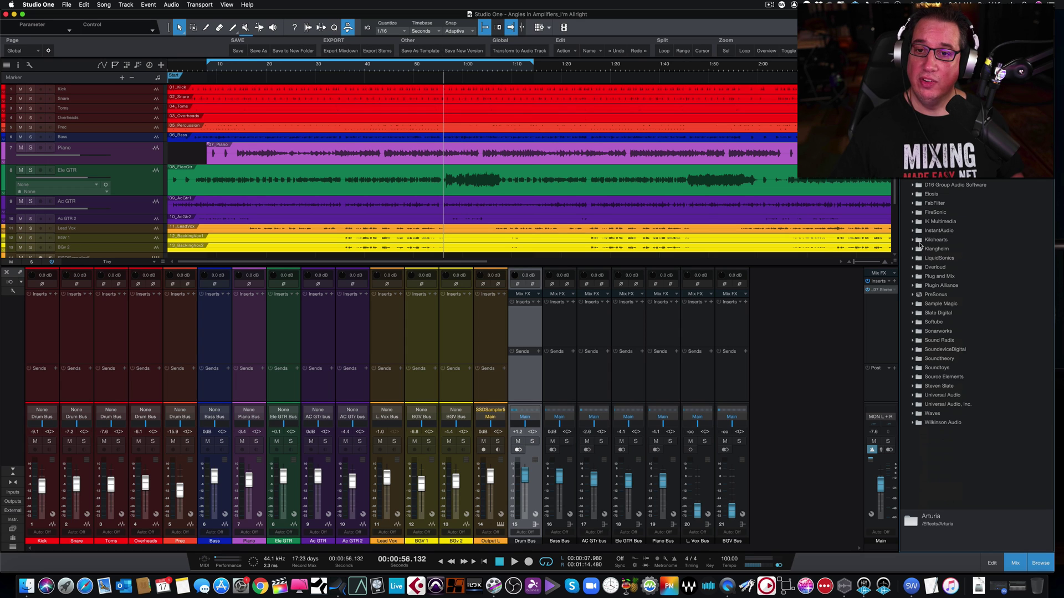
left_click(912, 221)
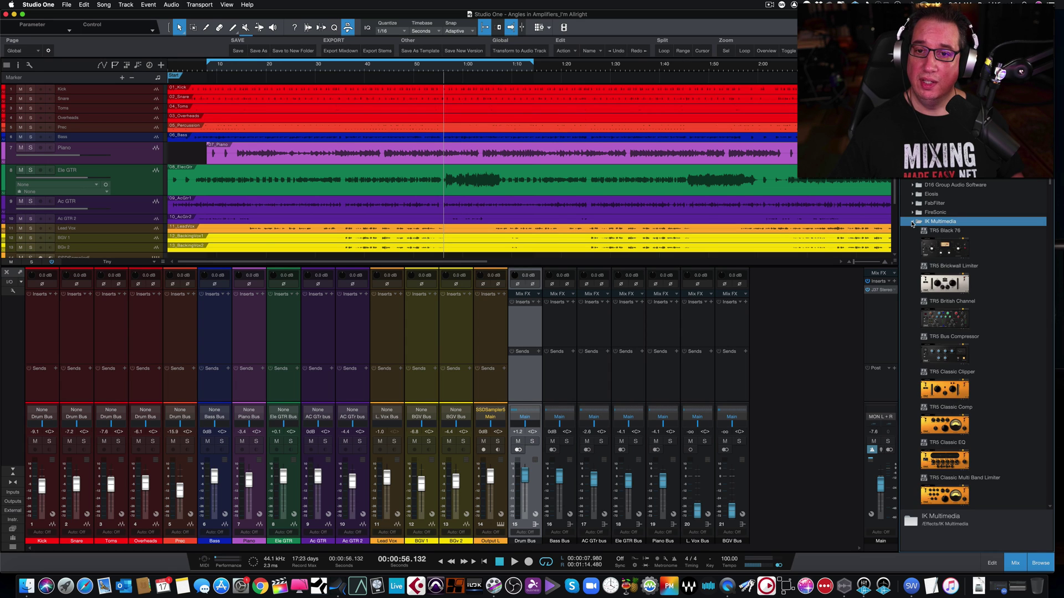
Insert the TR5 Black 76 on the Output L channel, reposition its window for viewing and close it
left_click(947, 255)
left_click_drag(942, 254, 492, 313)
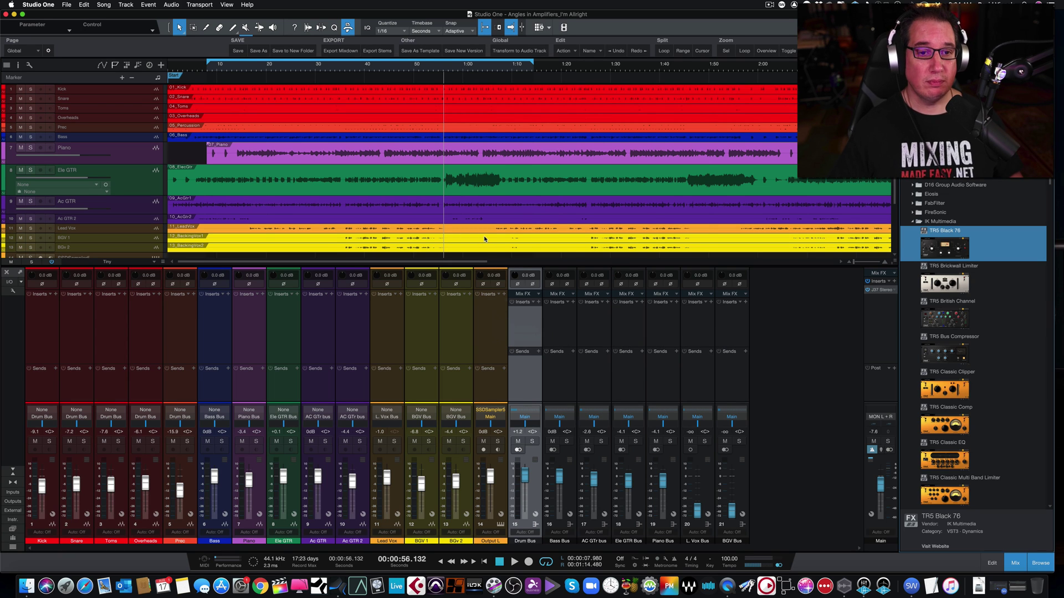
left_click_drag(449, 127, 399, 178)
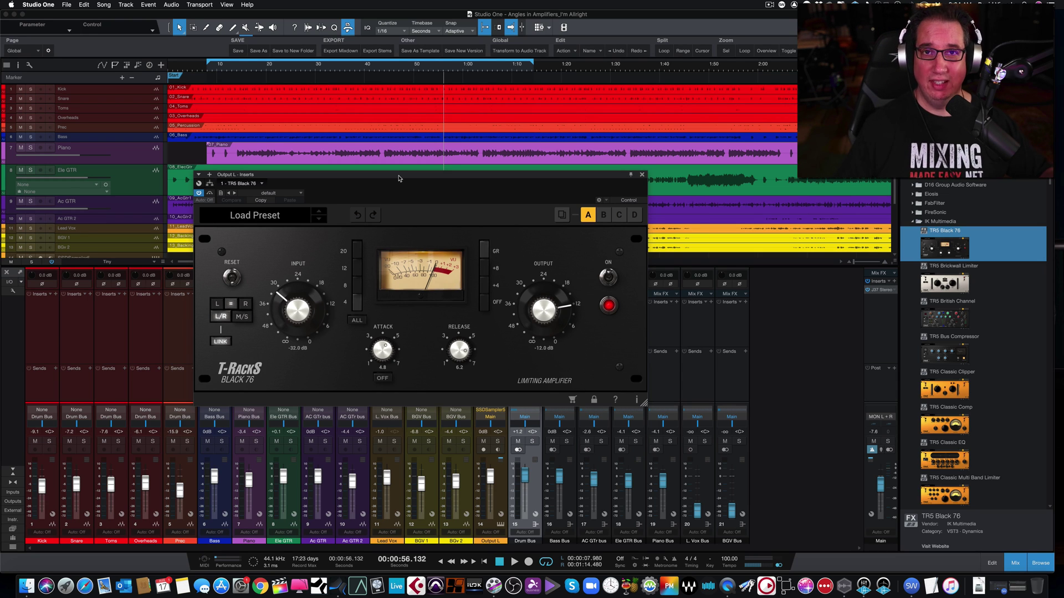
left_click_drag(394, 178, 378, 164)
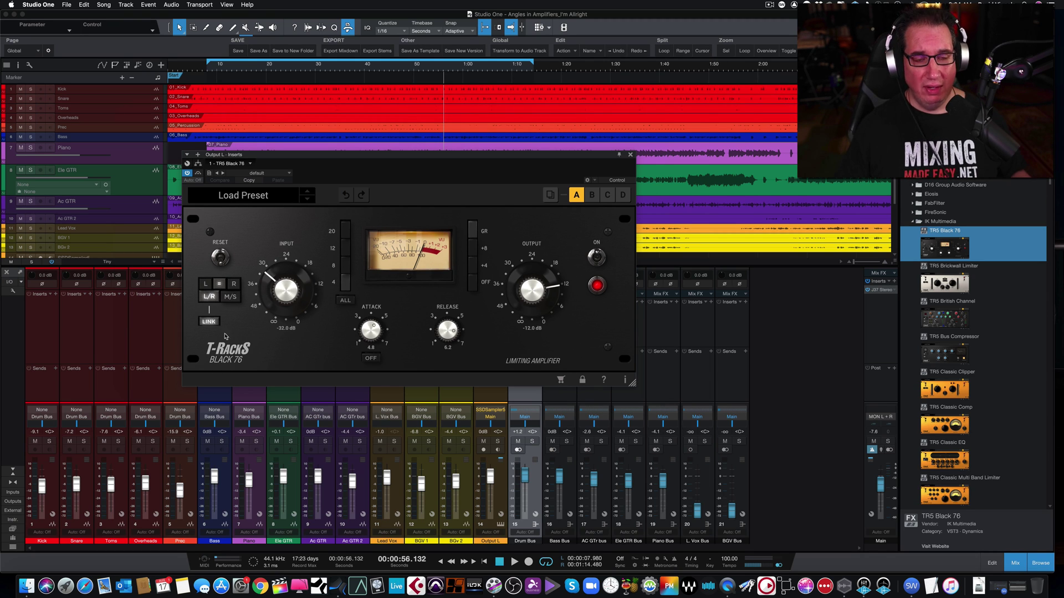
left_click_drag(347, 157, 321, 167)
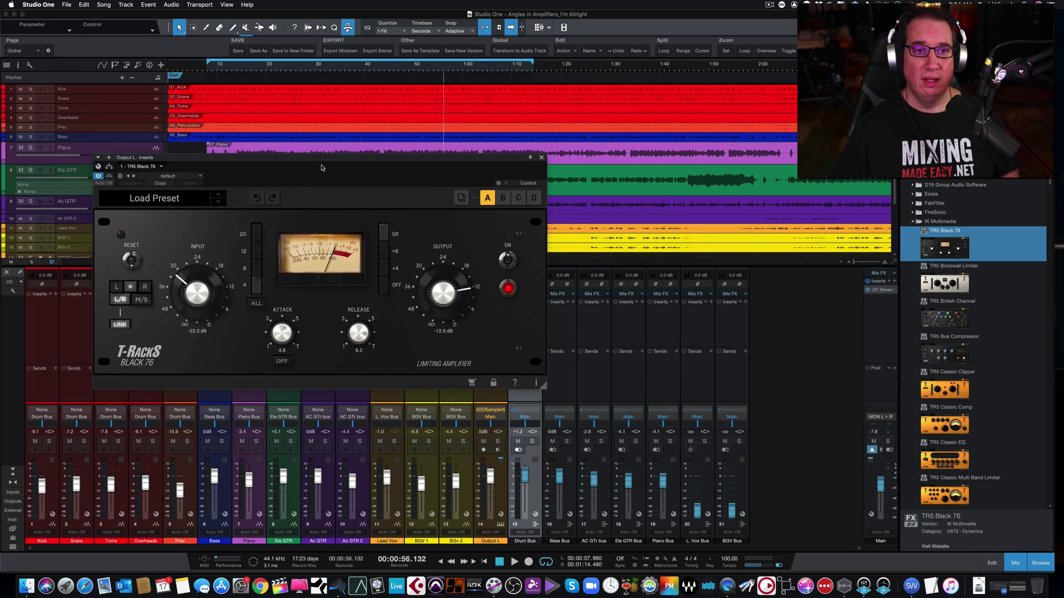
left_click(541, 159)
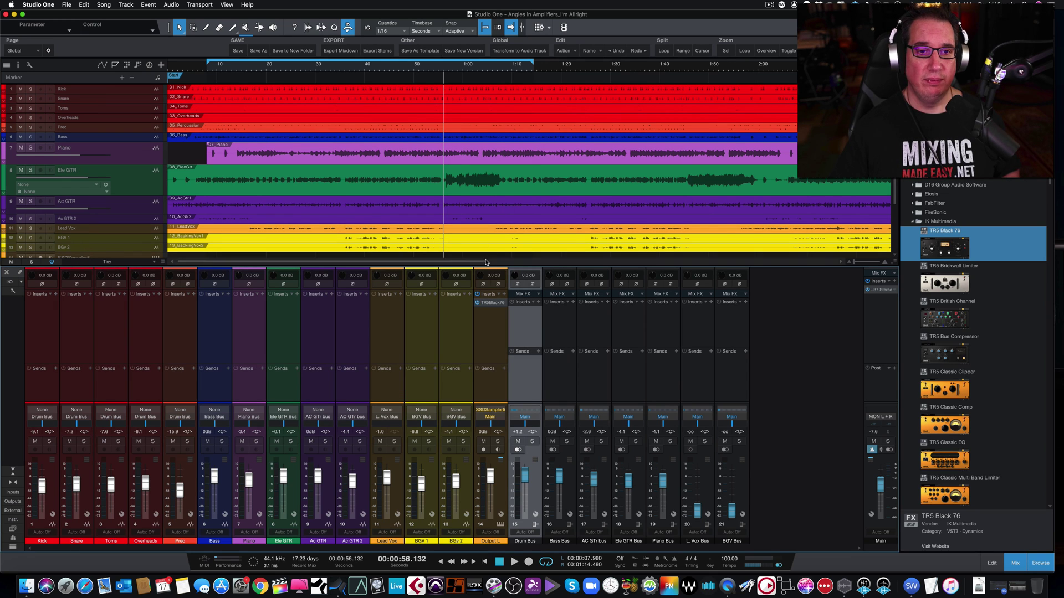
Copy the Black 76 to the Drum Bus inserts and lower the Main output fader to -18.2 dB during playback
left_click_drag(520, 317, 520, 317)
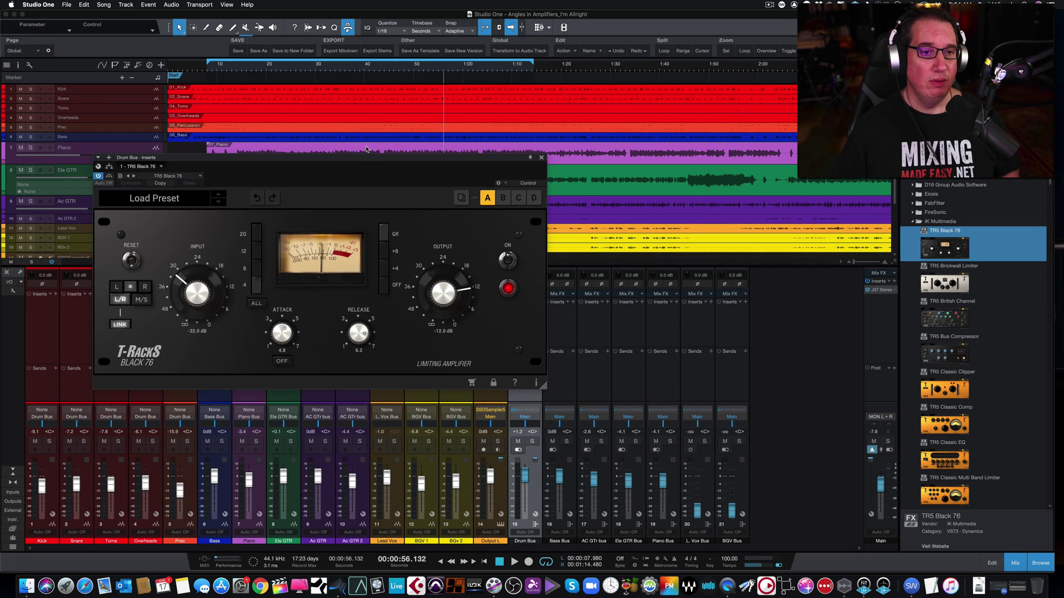
left_click_drag(366, 162, 428, 162)
key("space")
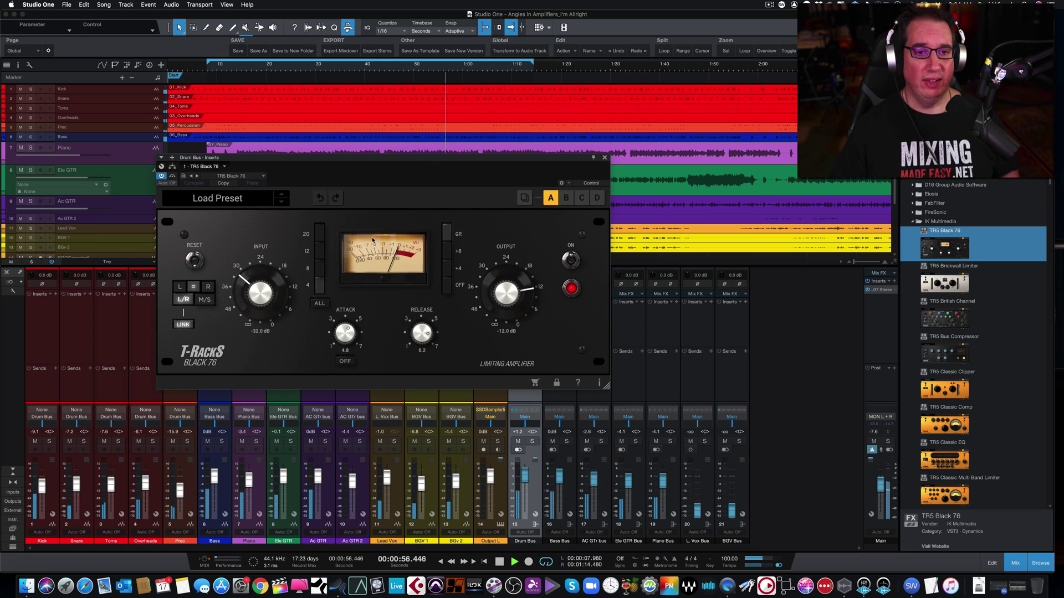
left_click_drag(880, 483, 880, 491)
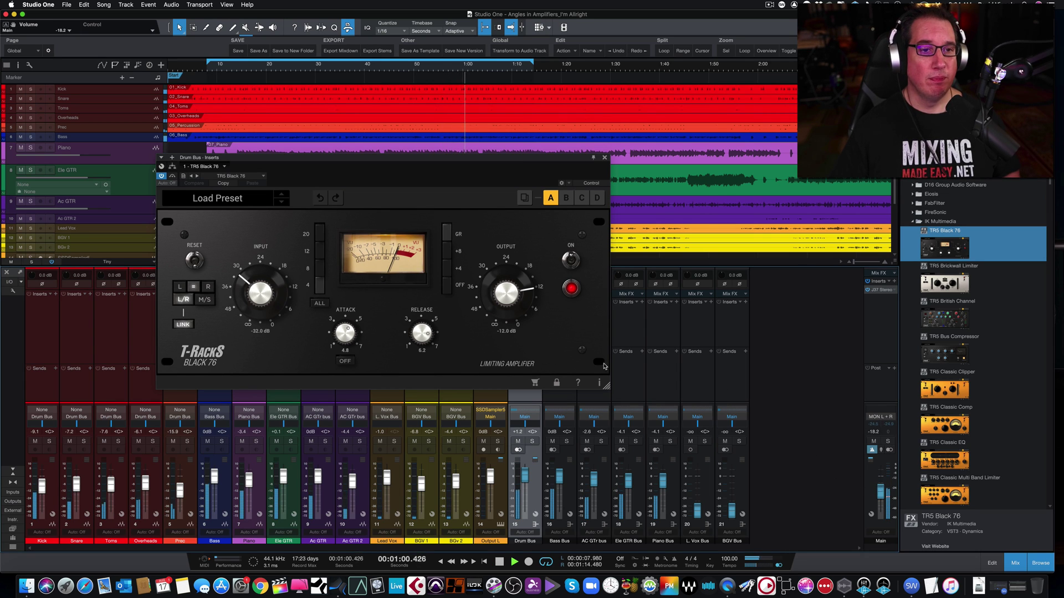
Set the Drum Bus Black 76 to input -15.9 dB, output -15.3 dB, attack 6.5 and release 6.8, and close its window
left_click_drag(252, 280, 258, 239)
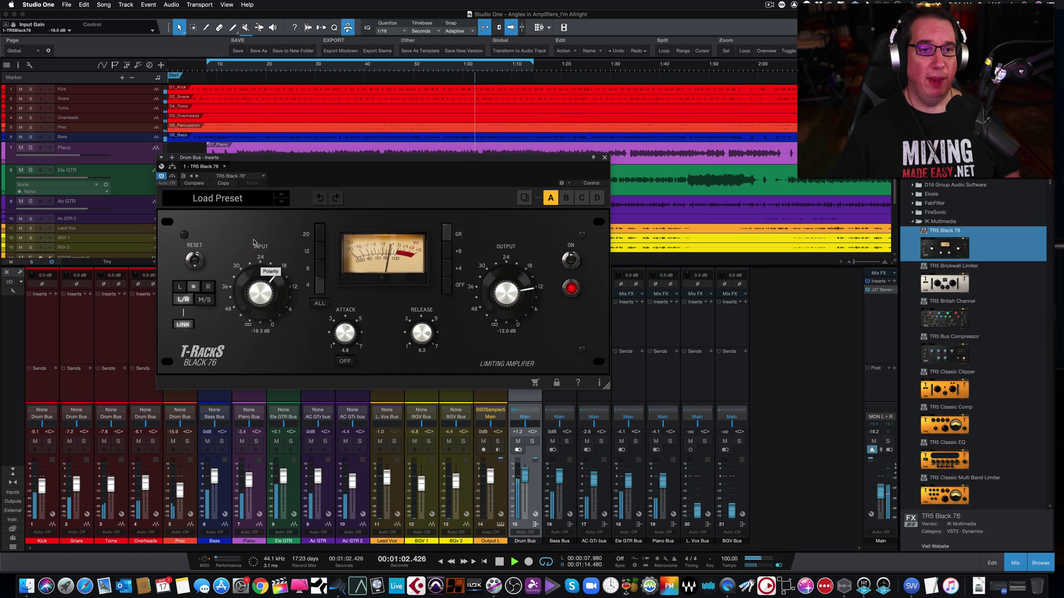
left_click_drag(525, 280, 525, 288)
left_click_drag(351, 328, 359, 307)
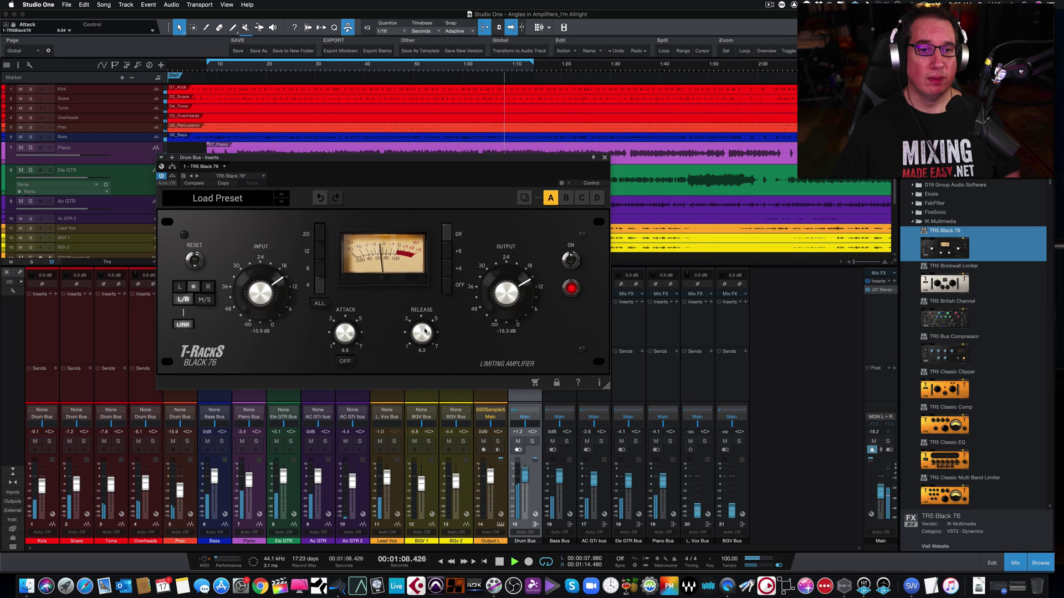
left_click_drag(426, 330, 426, 334)
left_click_drag(343, 166, 344, 132)
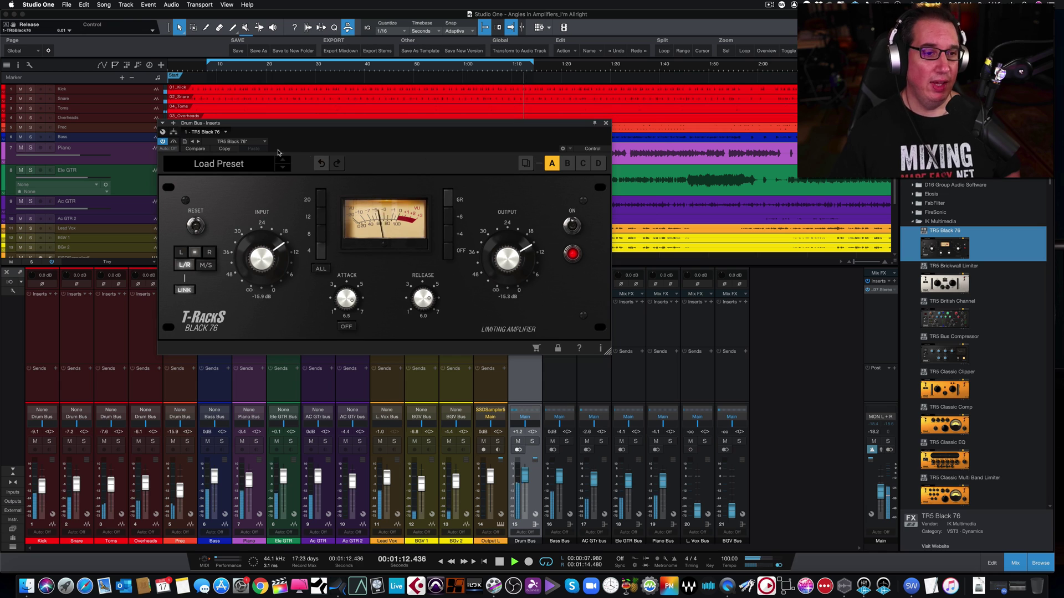
left_click(606, 124)
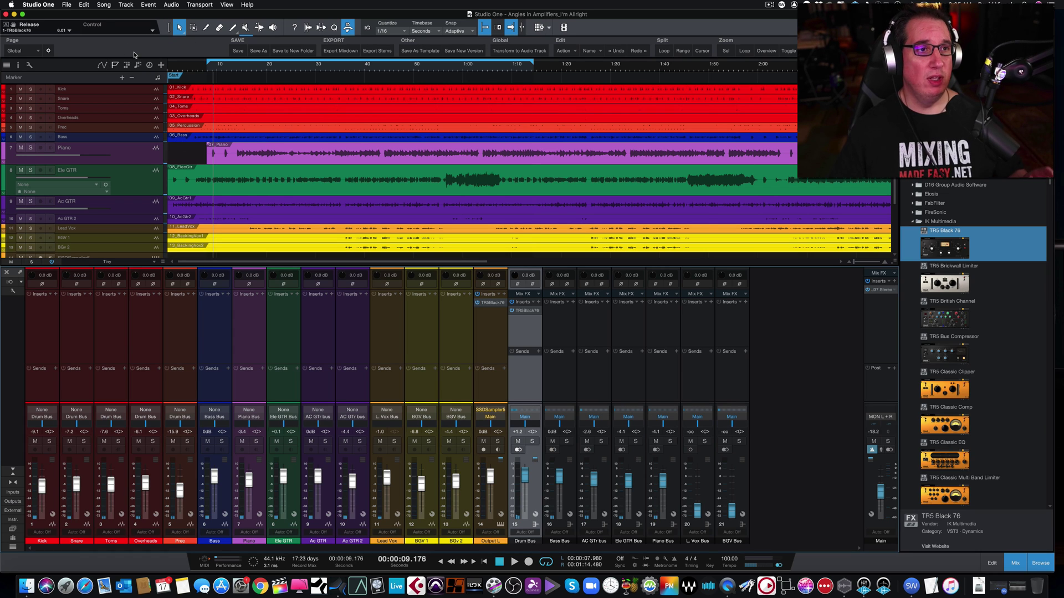
Examine the computer's macOS version and hardware specifications in the system overview and close it
left_click(11, 4)
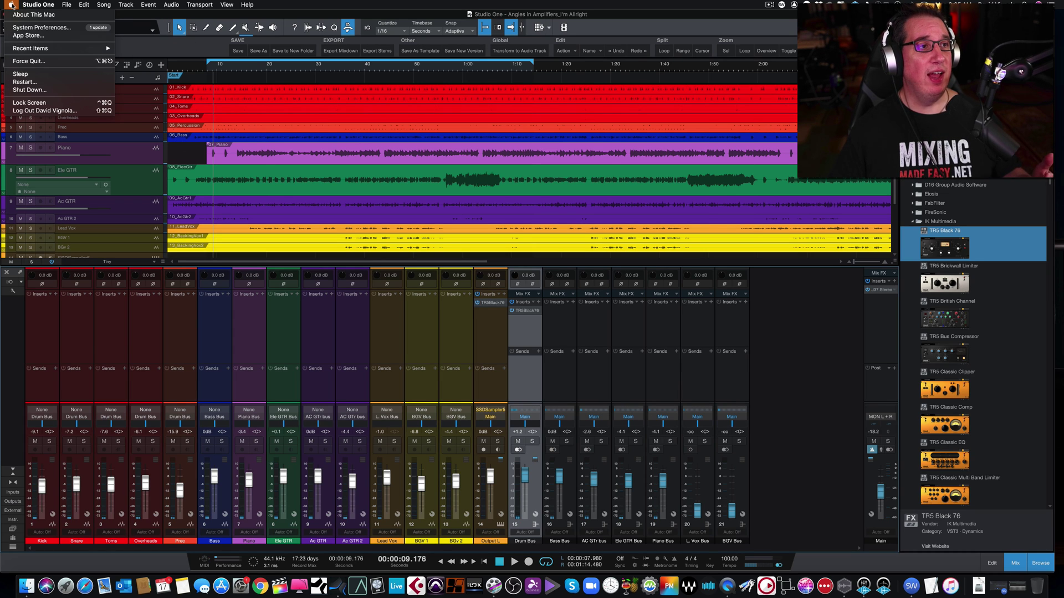
left_click(23, 15)
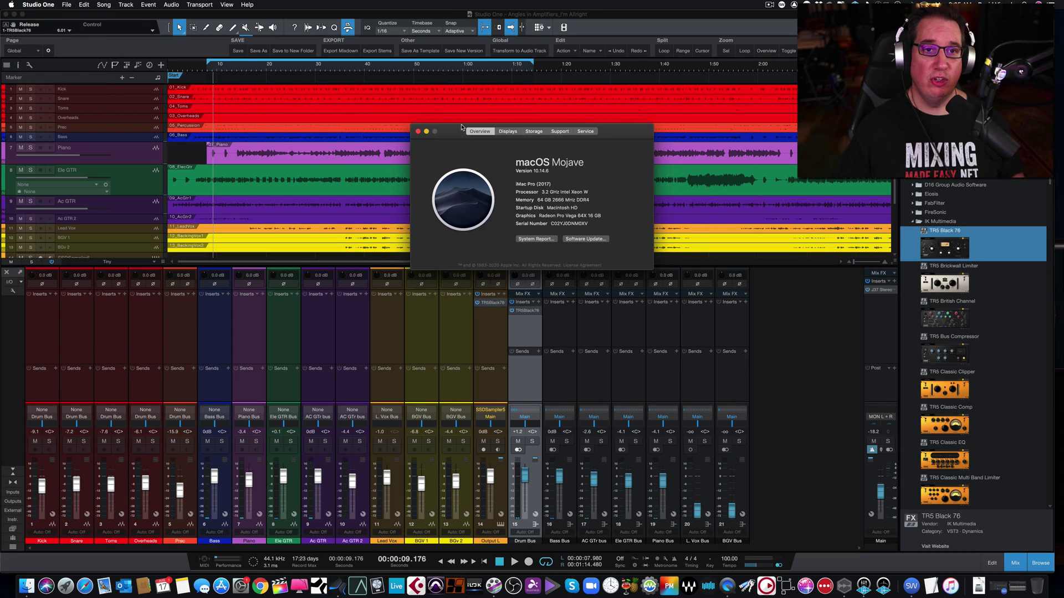
left_click_drag(450, 131, 395, 165)
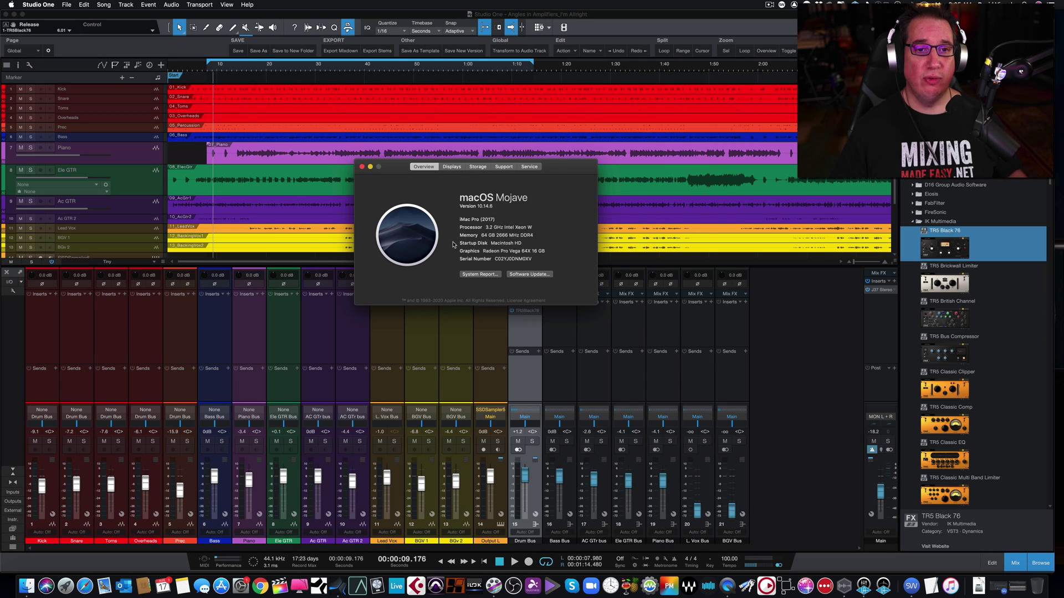
left_click(362, 167)
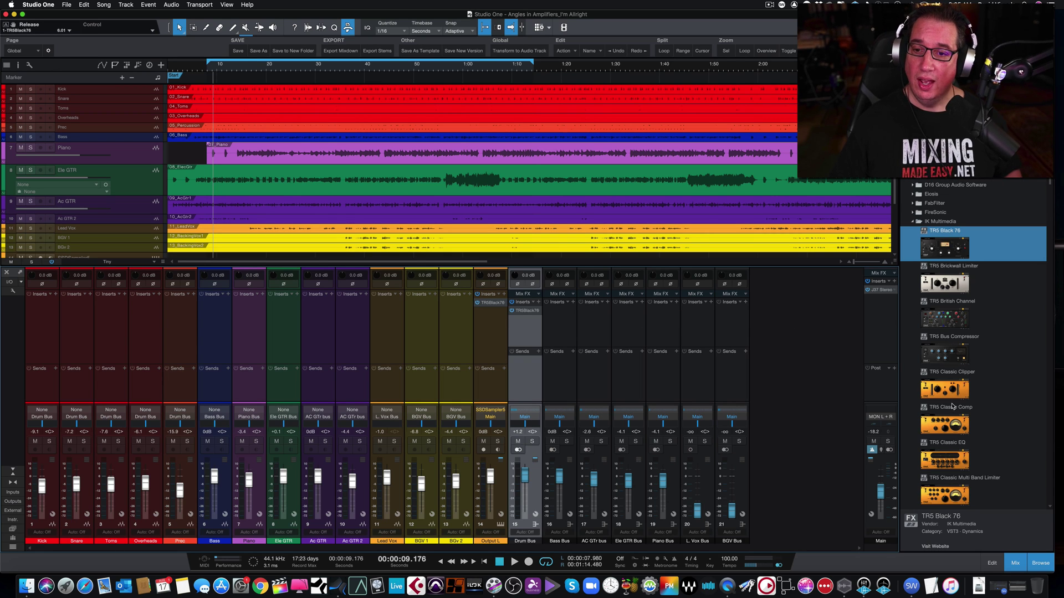
Insert the TR5 British Channel on the Drum Bus, load its Kick - Boom preset during playback and close its window
left_click_drag(940, 320, 530, 328)
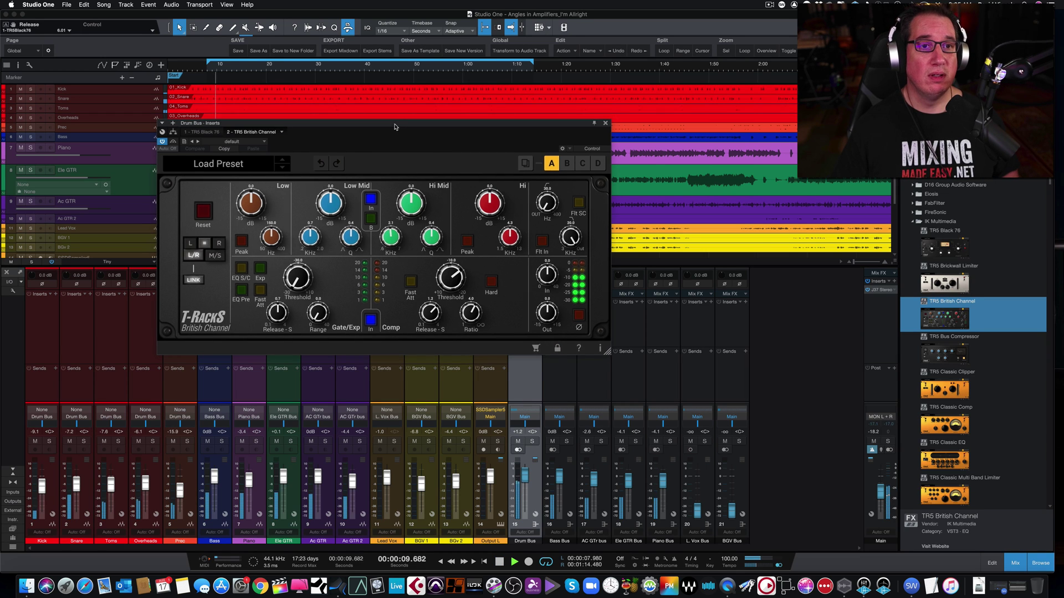
left_click_drag(395, 125, 395, 153)
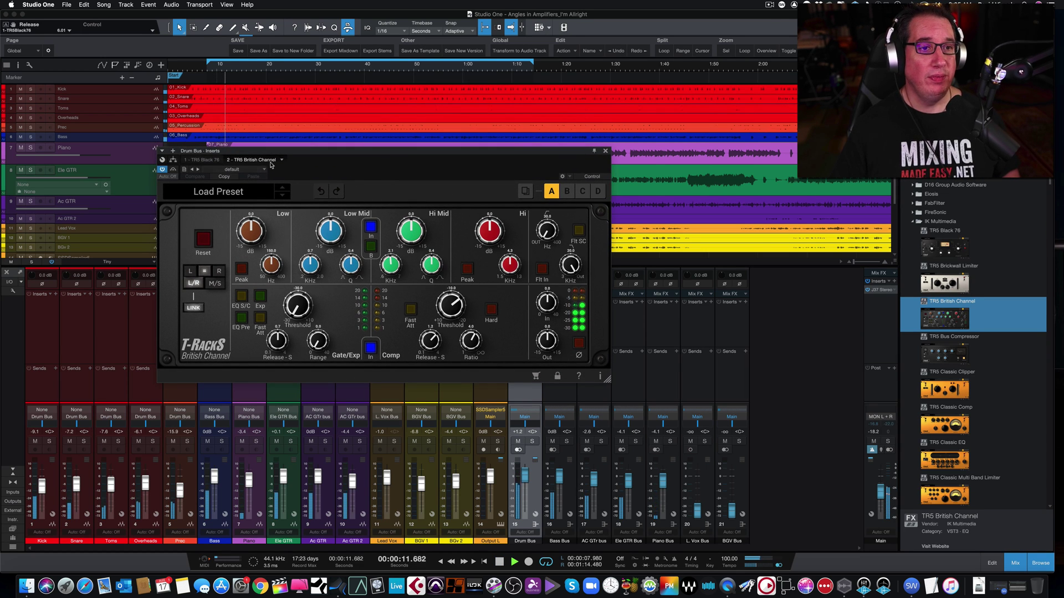
left_click_drag(274, 154, 300, 165)
left_click(273, 207)
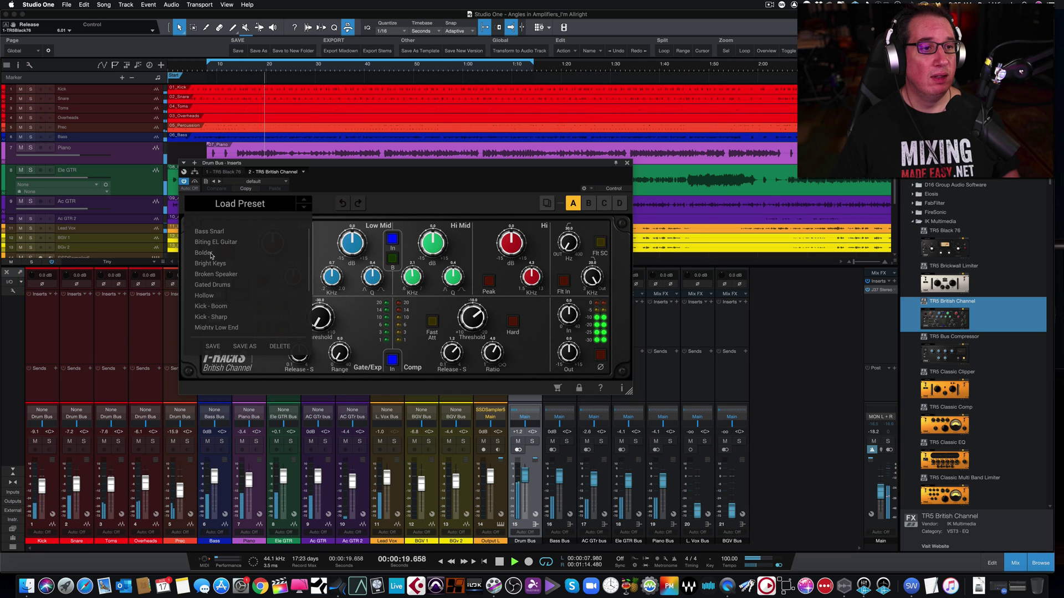
left_click(212, 308)
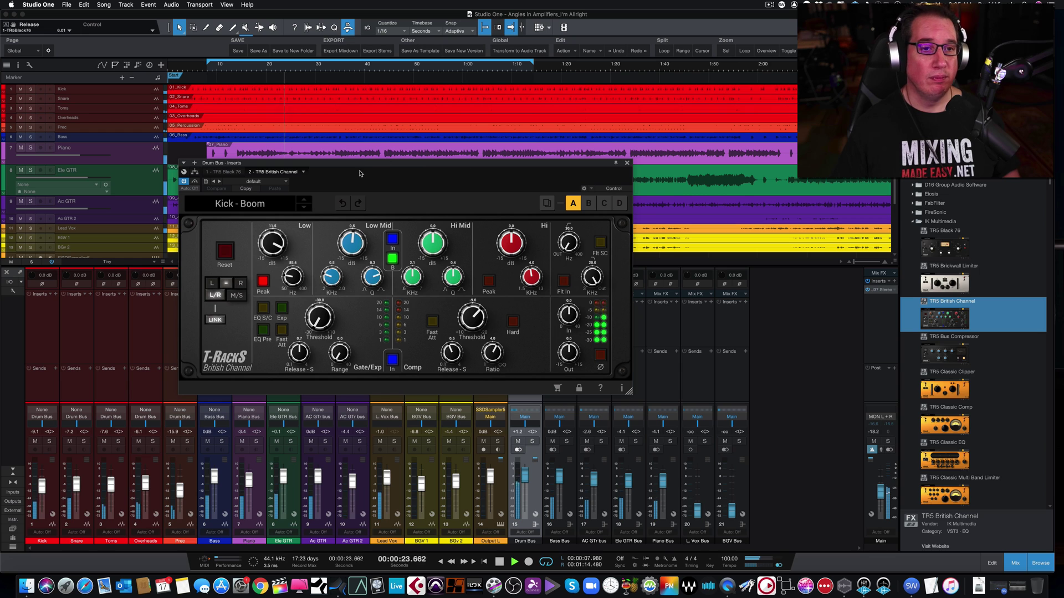
key("space")
left_click(626, 163)
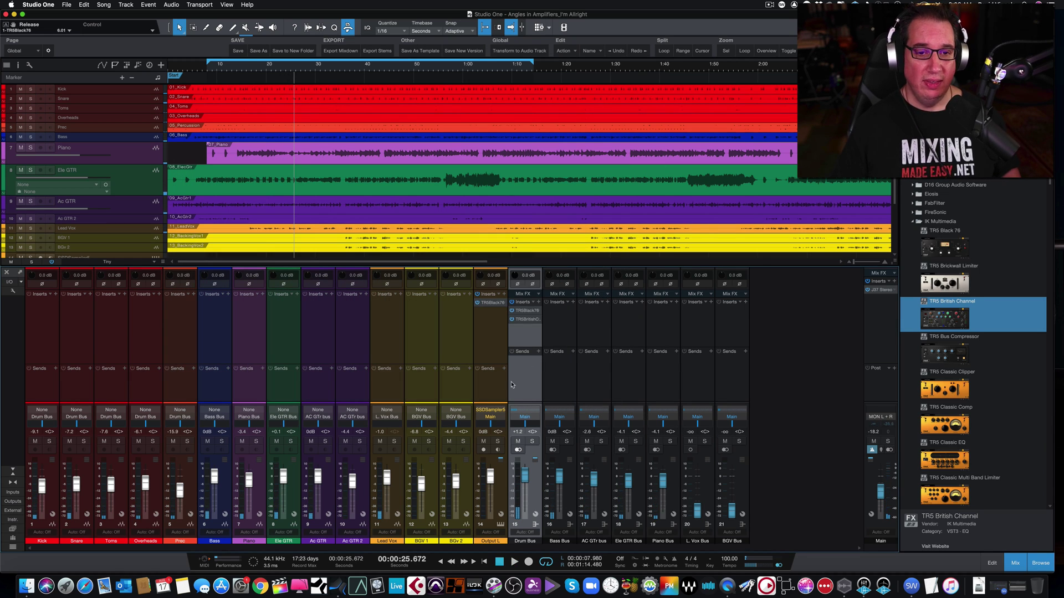
Copy the Drum Bus British Channel onto every channel from Kick to Output L and close the plug-in window
left_click(40, 338)
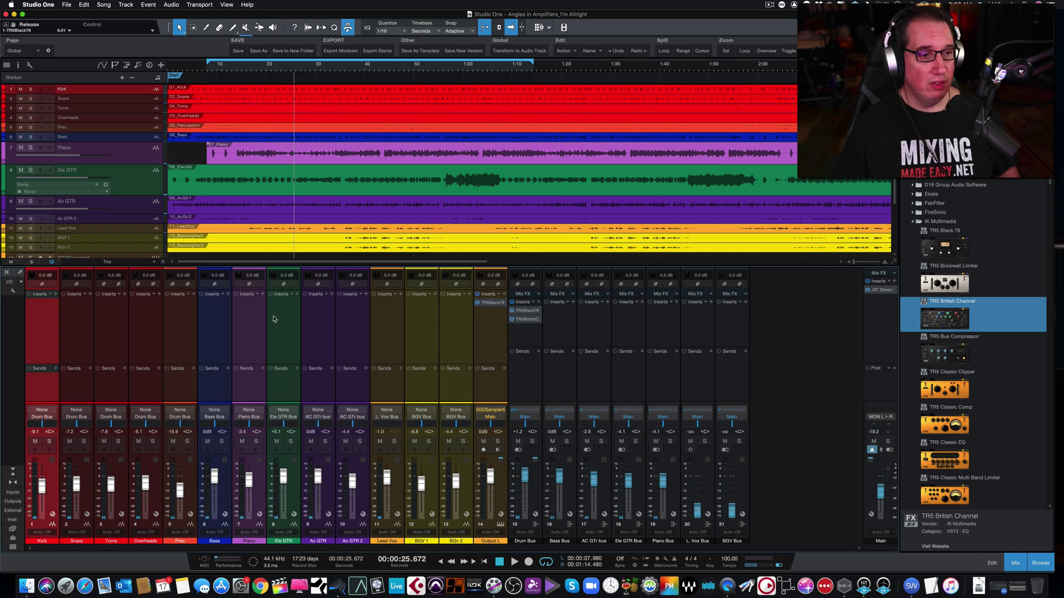
left_click(482, 327)
left_click_drag(370, 301, 80, 307)
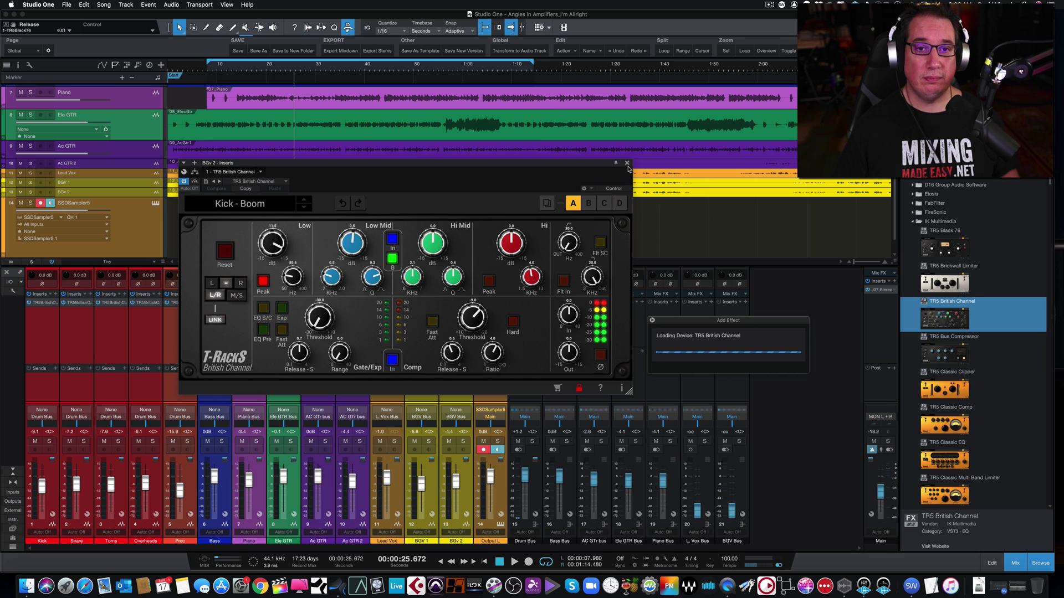
left_click(627, 164)
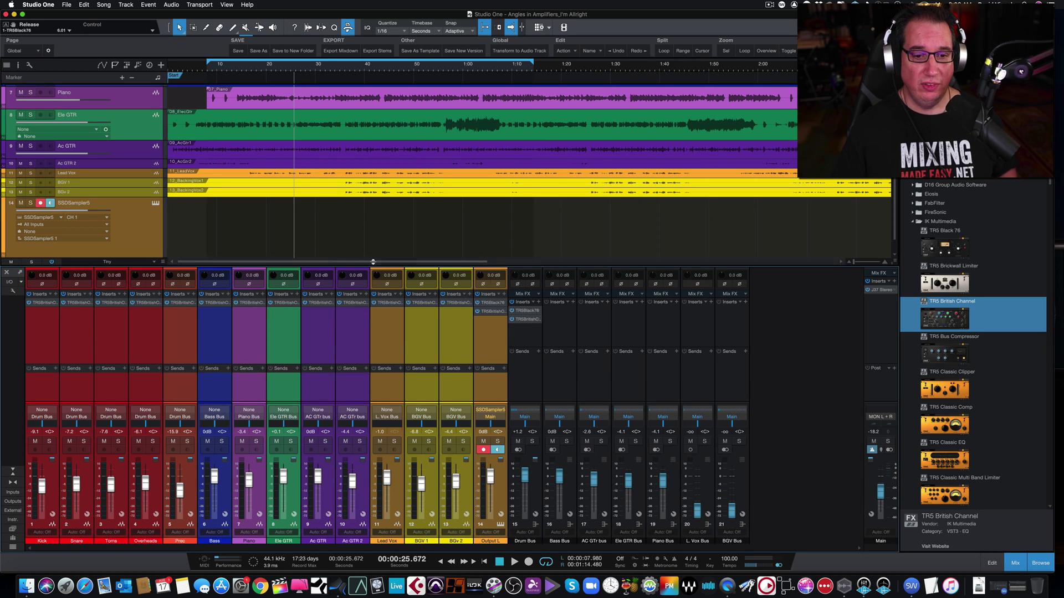
Start playback and lower the faders of all selected channels together, bringing Bass to -4.5 dB, and select only Lead Vox
key("space")
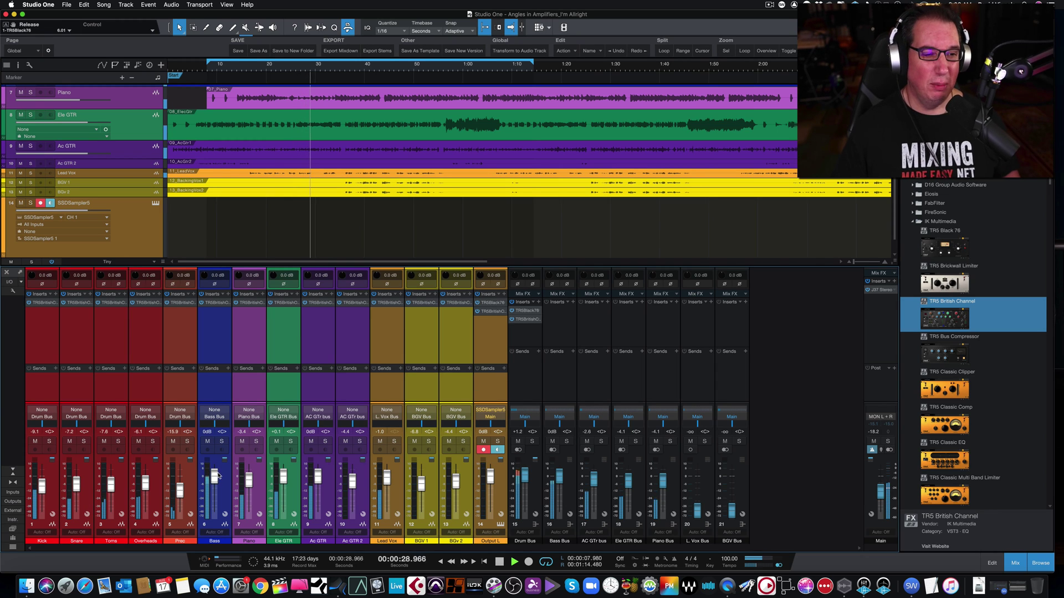
left_click_drag(214, 475, 214, 481)
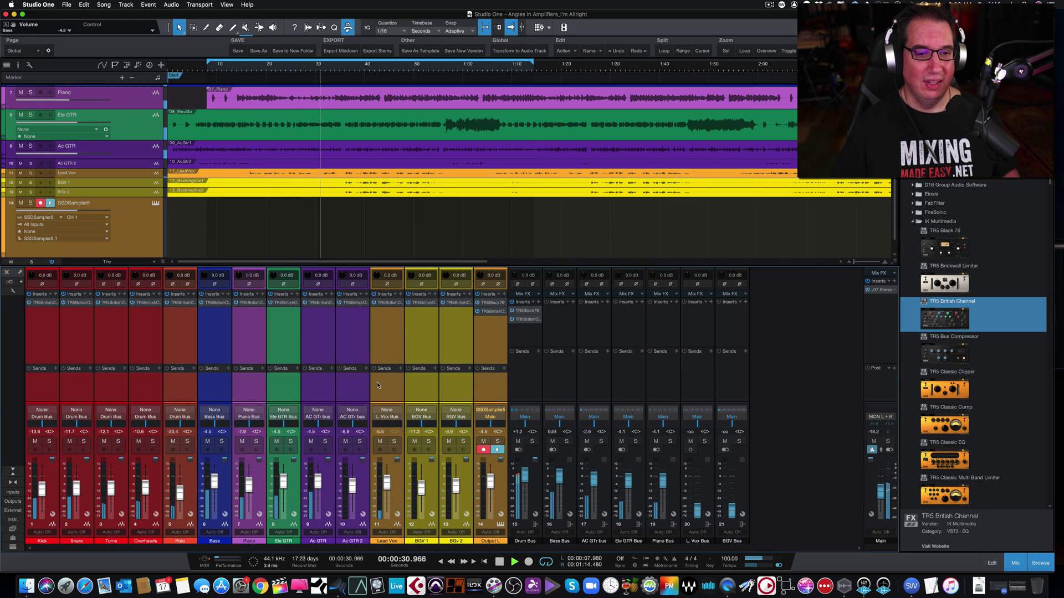
left_click(393, 379)
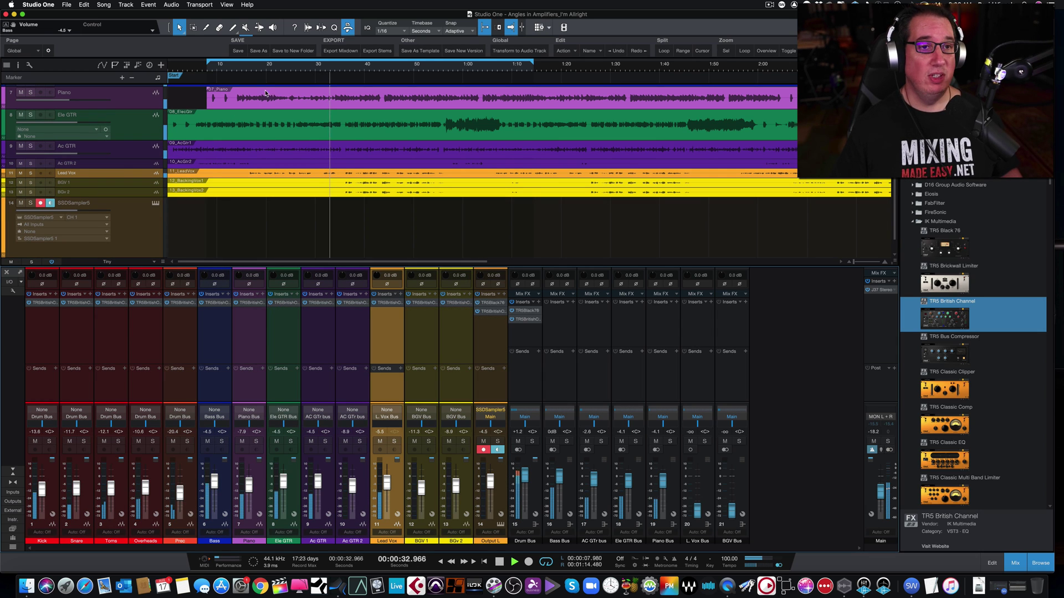
Examine the CPU load in the Performance Monitor during playback and close it
left_click(227, 5)
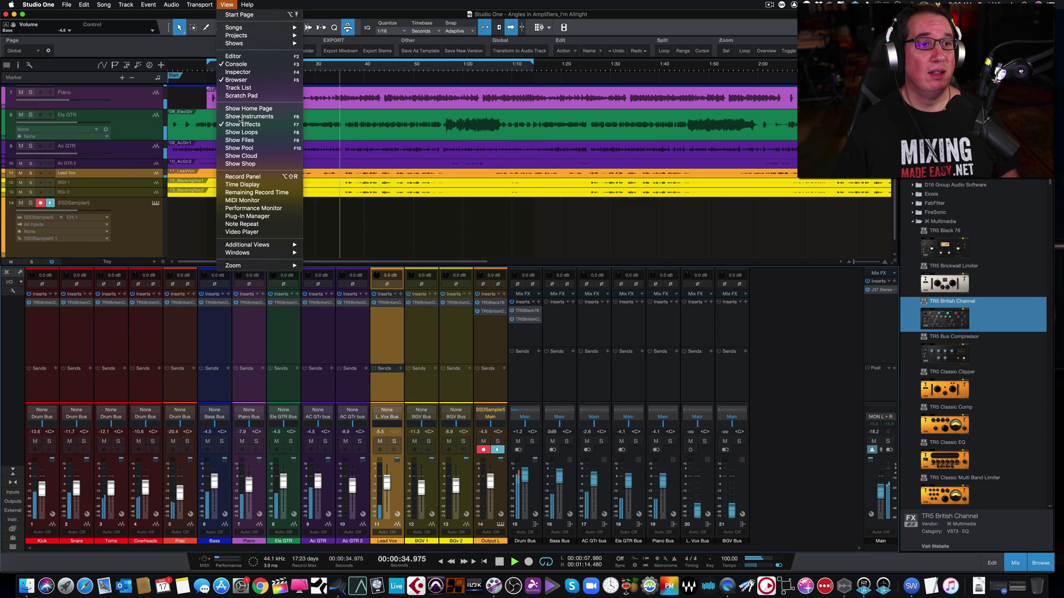
left_click(242, 208)
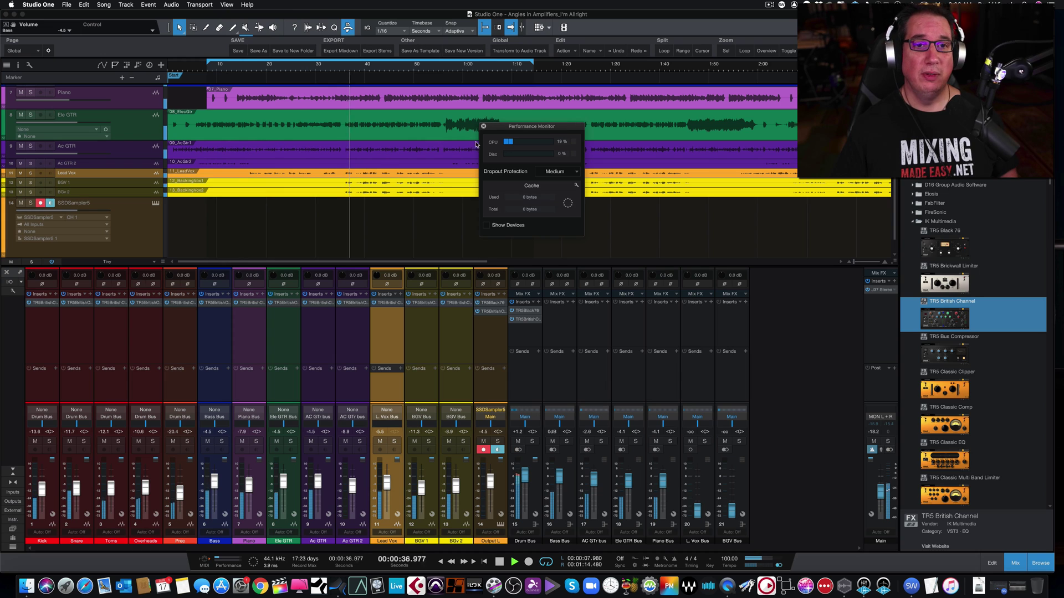
left_click(483, 126)
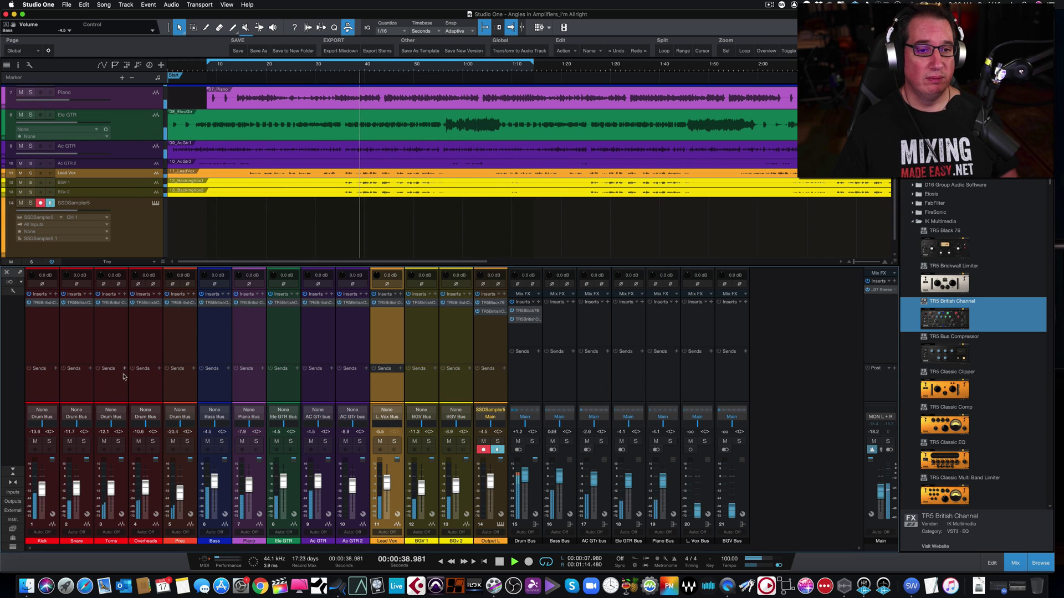
Stop playback, insert the TR5 Tape Machine 24 on the Main output and remove the JST Stereo insert there
left_click(40, 337)
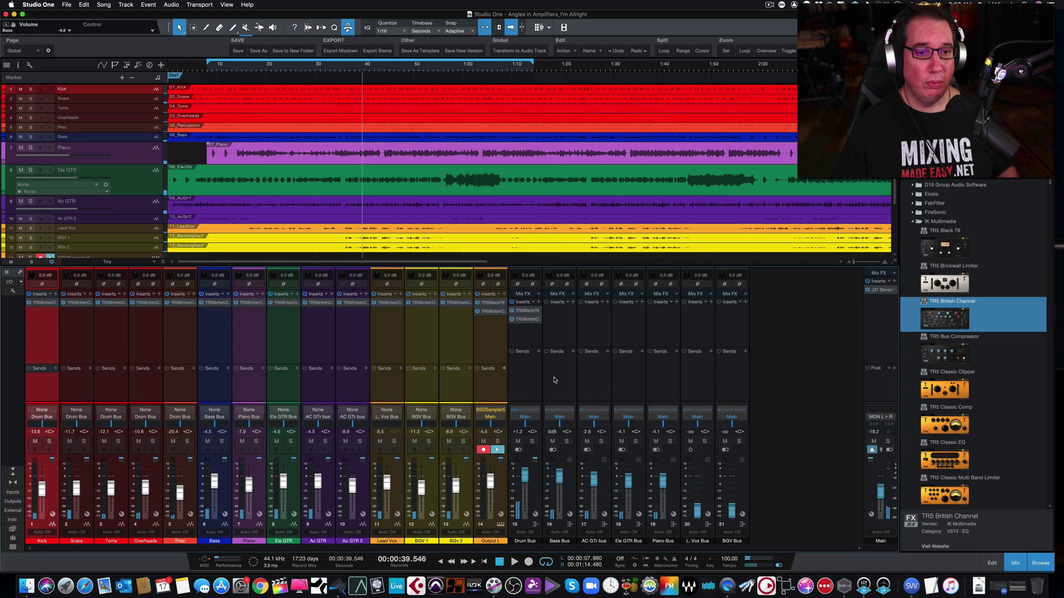
scroll(977, 383, "down", 10)
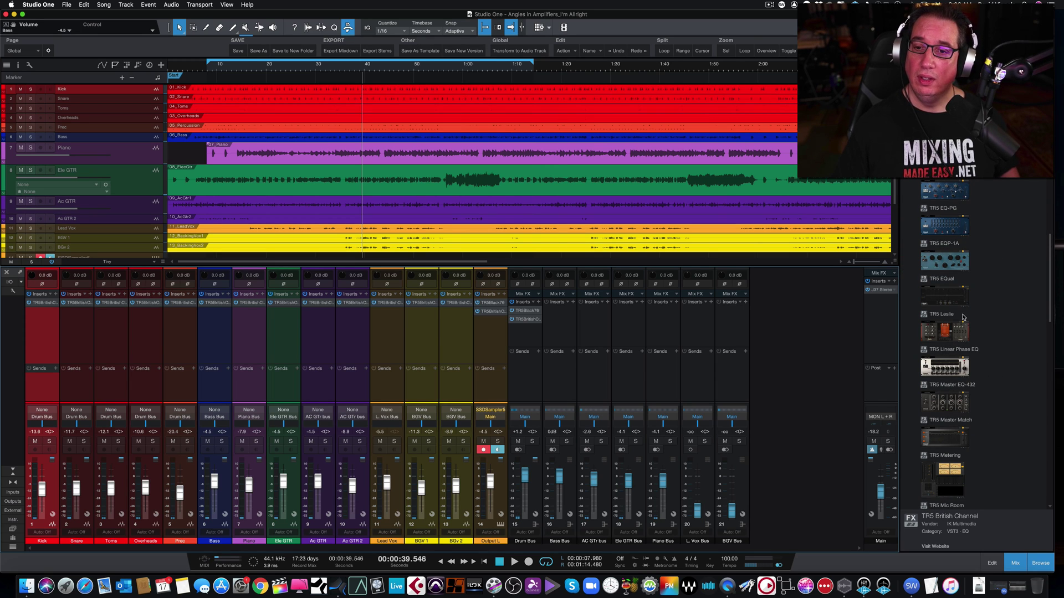
scroll(952, 340, "up", 8)
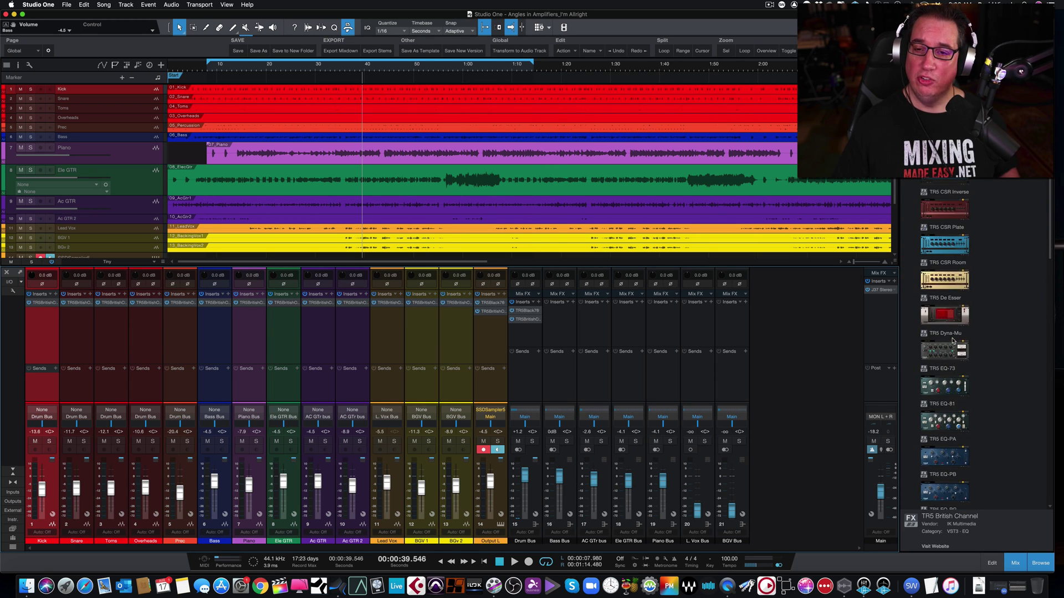
scroll(953, 342, "down", 15)
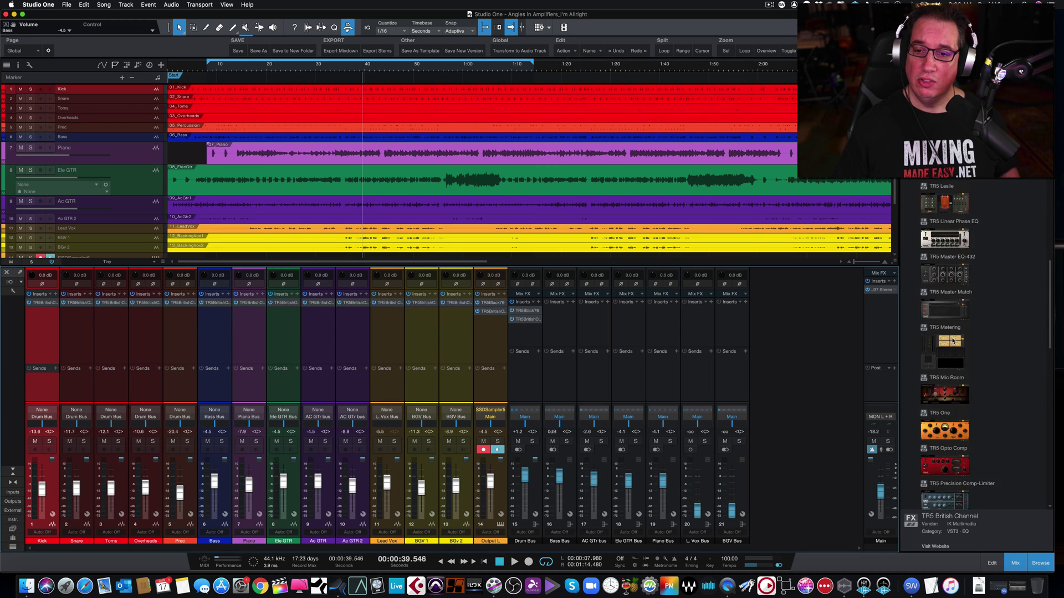
scroll(952, 340, "down", 7)
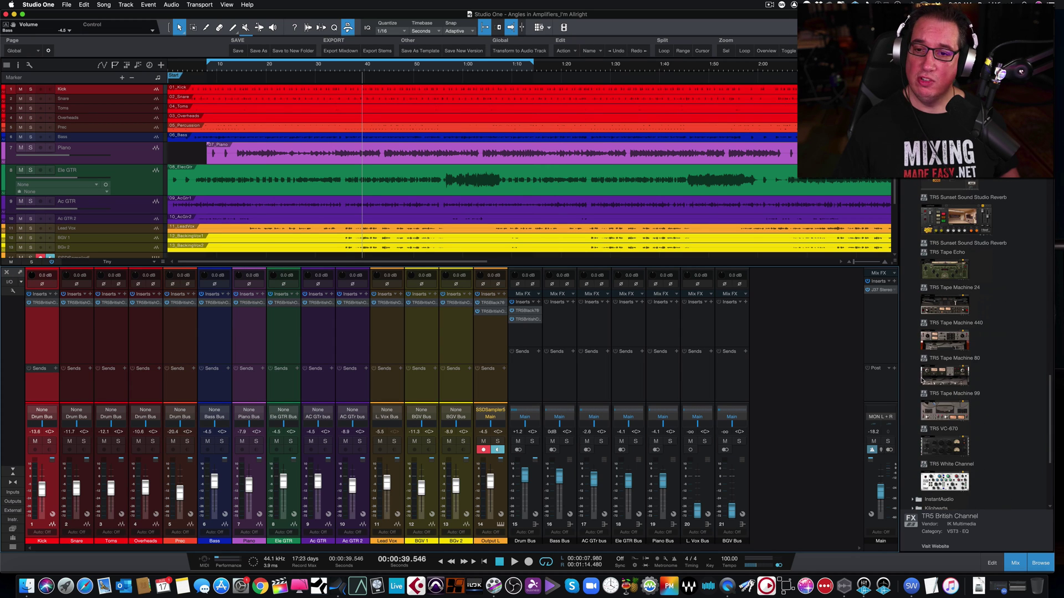
left_click_drag(945, 305, 884, 318)
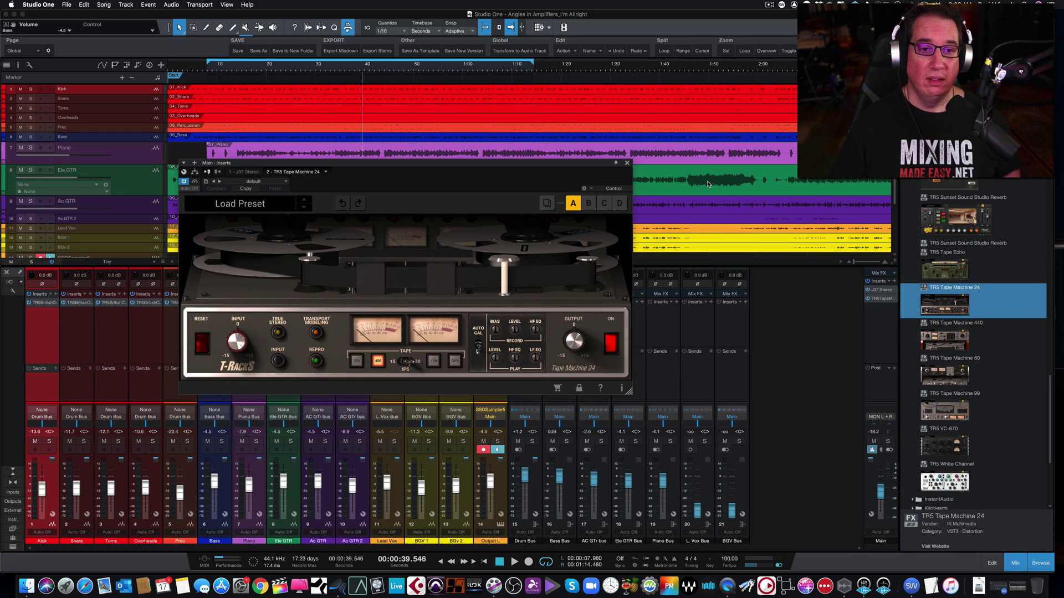
right_click(893, 292)
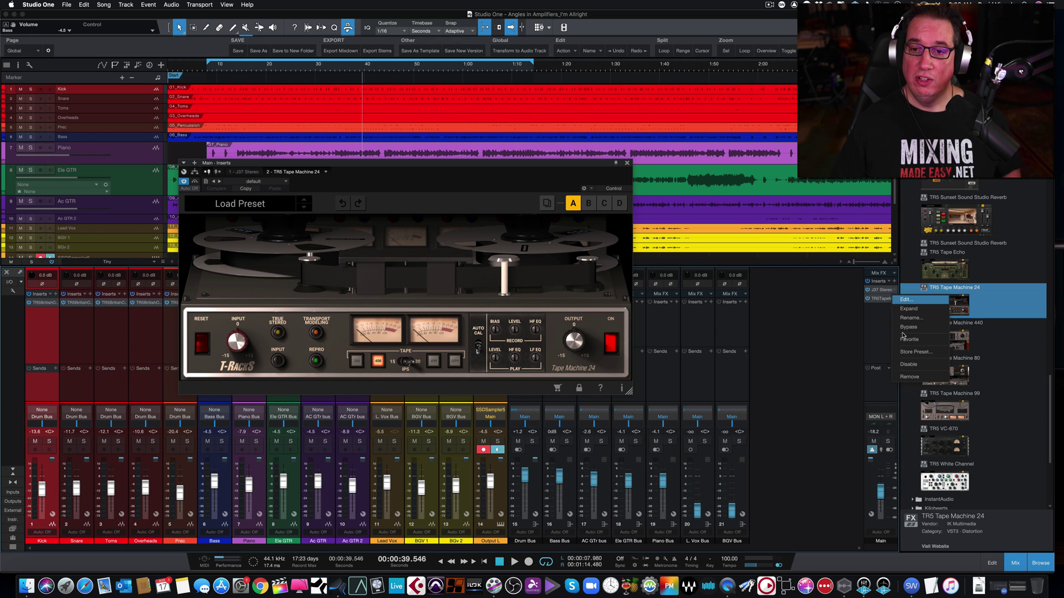
left_click(914, 376)
Play the song through the Tape Machine 24, check the CPU load in the Performance Monitor, and close both windows
left_click_drag(420, 165, 431, 186)
key("space")
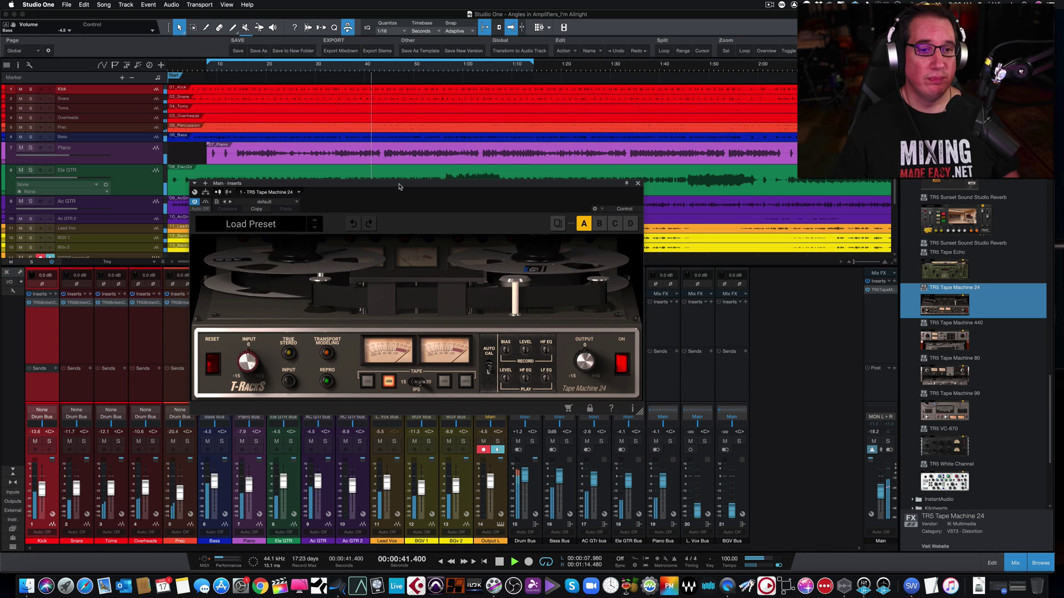
left_click(224, 5)
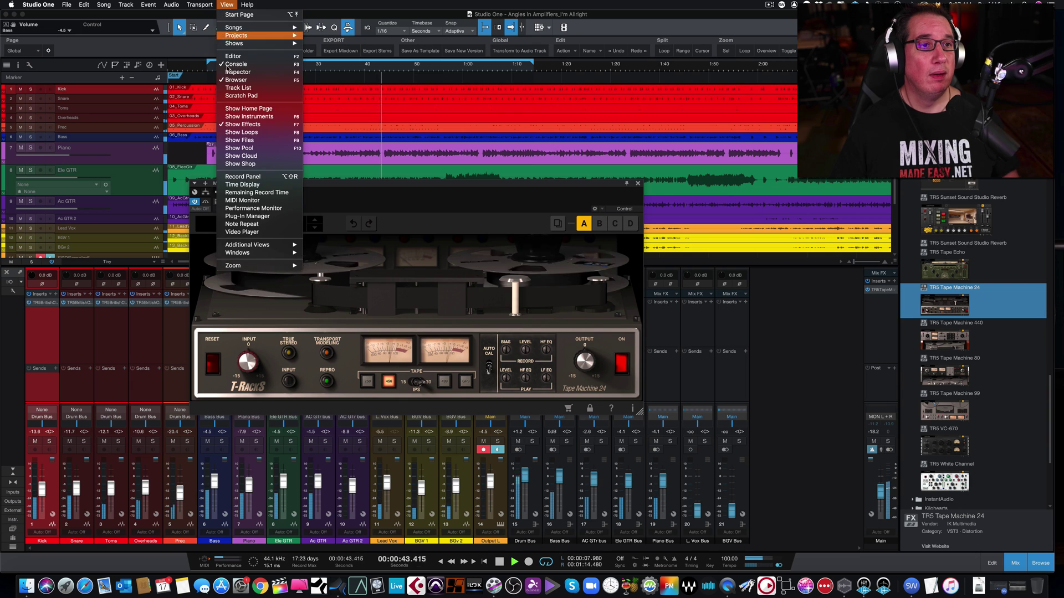
left_click(240, 213)
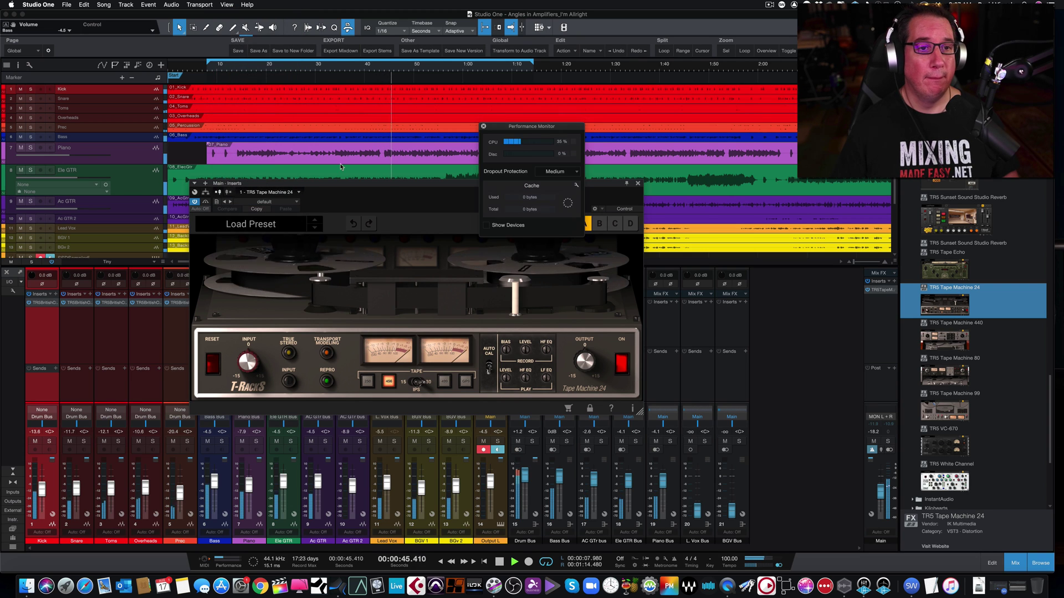
left_click(483, 127)
left_click_drag(427, 183, 430, 171)
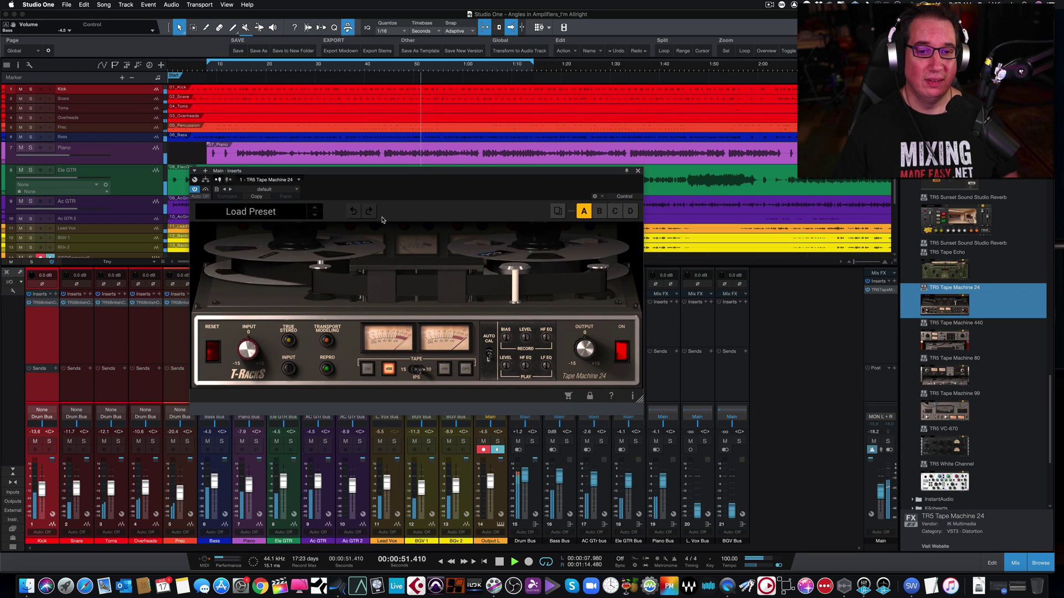
left_click(638, 171)
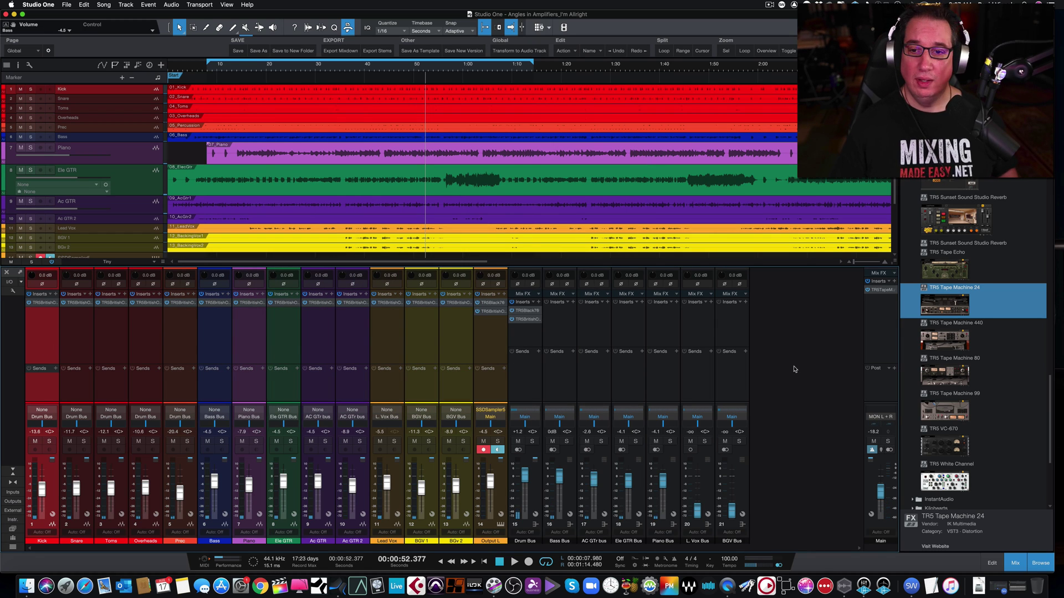
Insert the TR5 VC-670 on the Kick channel and copy it onto every other channel through Output L
scroll(956, 392, "down", 5)
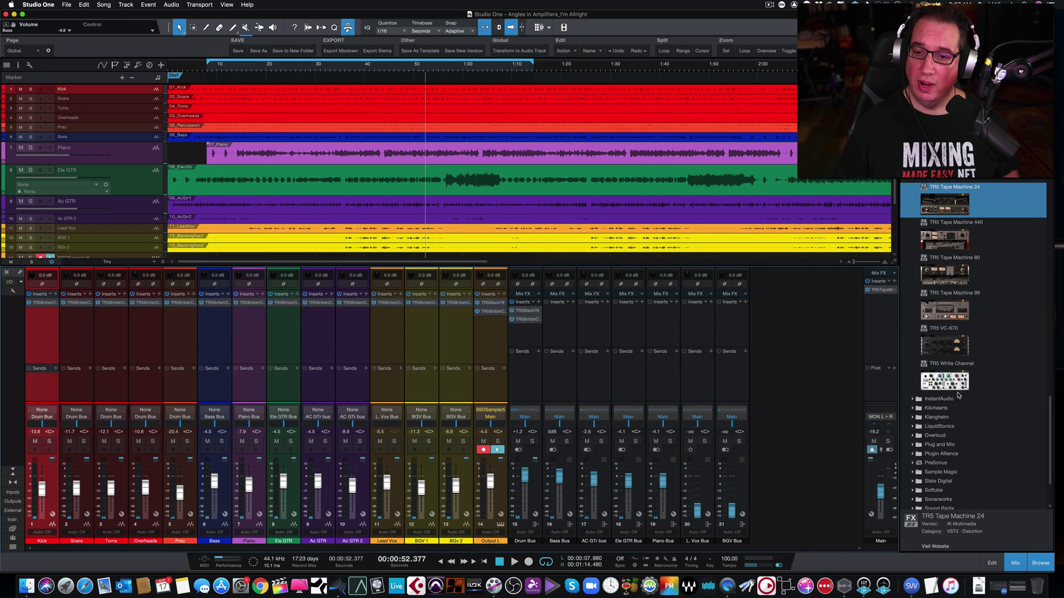
left_click(945, 348)
left_click_drag(944, 348, 340, 222)
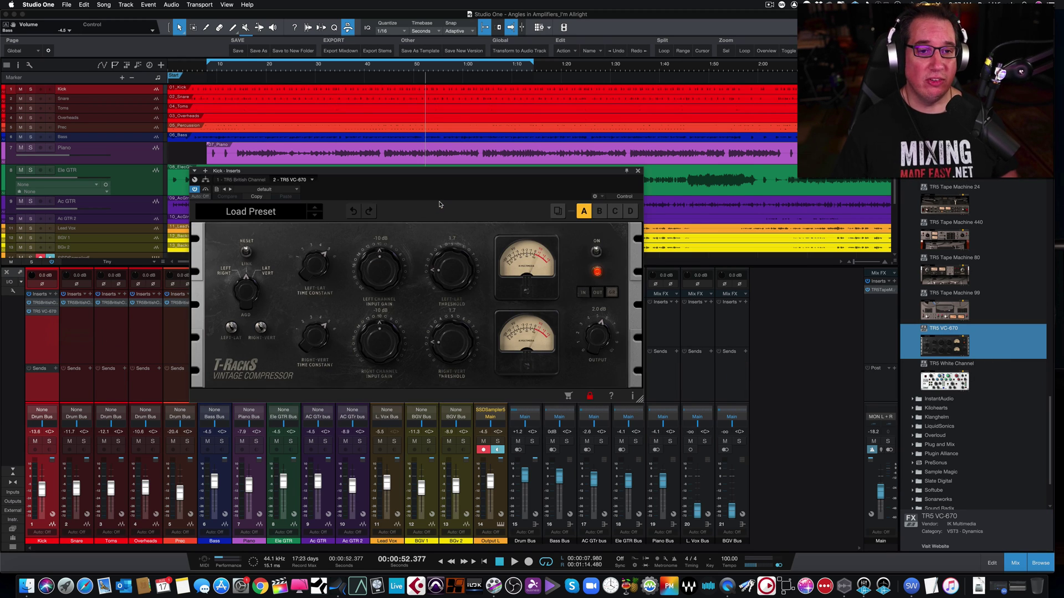
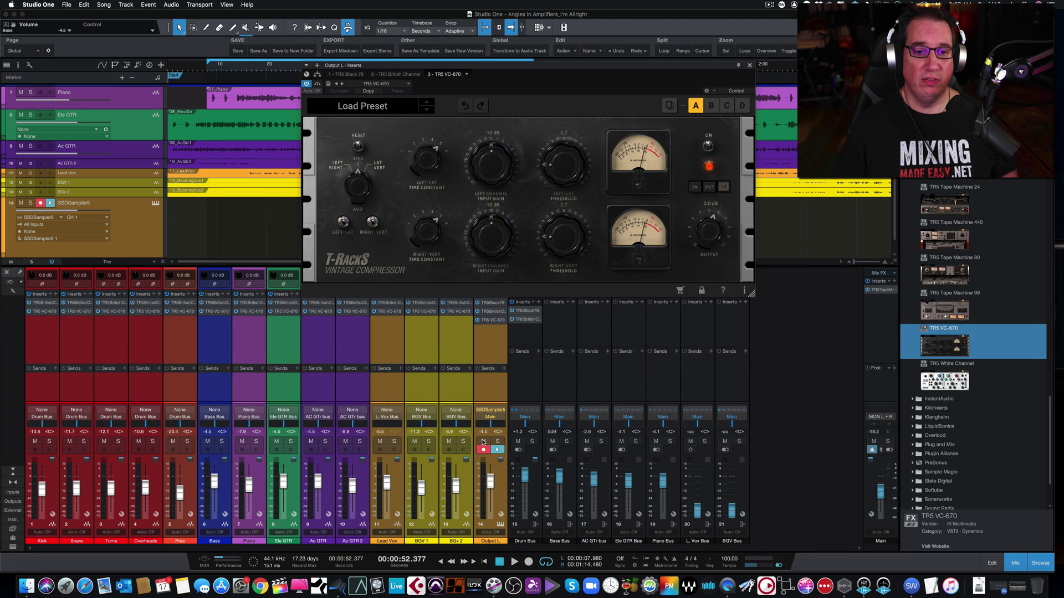
During playback, show the Snare's VC-670, leave only Output L muted and turn off its monitoring
left_click(482, 441, "super")
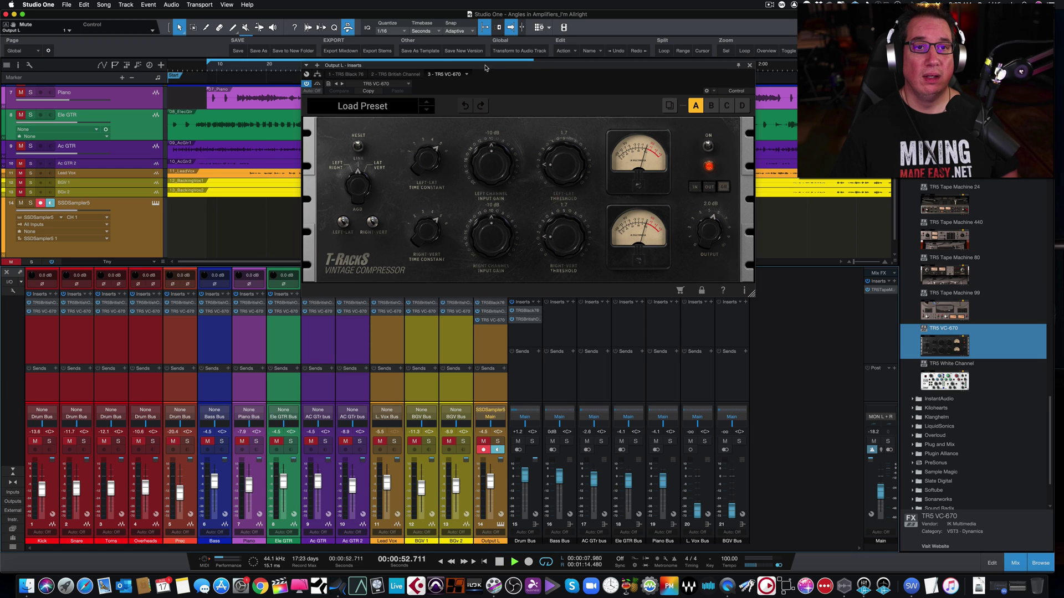
left_click_drag(485, 68, 385, 173)
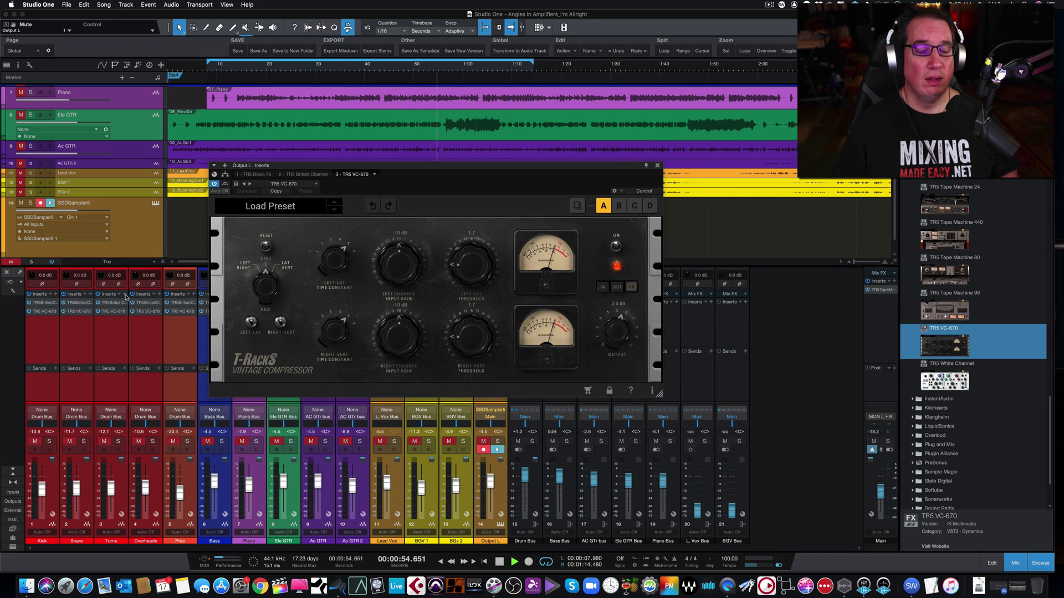
left_click(64, 318)
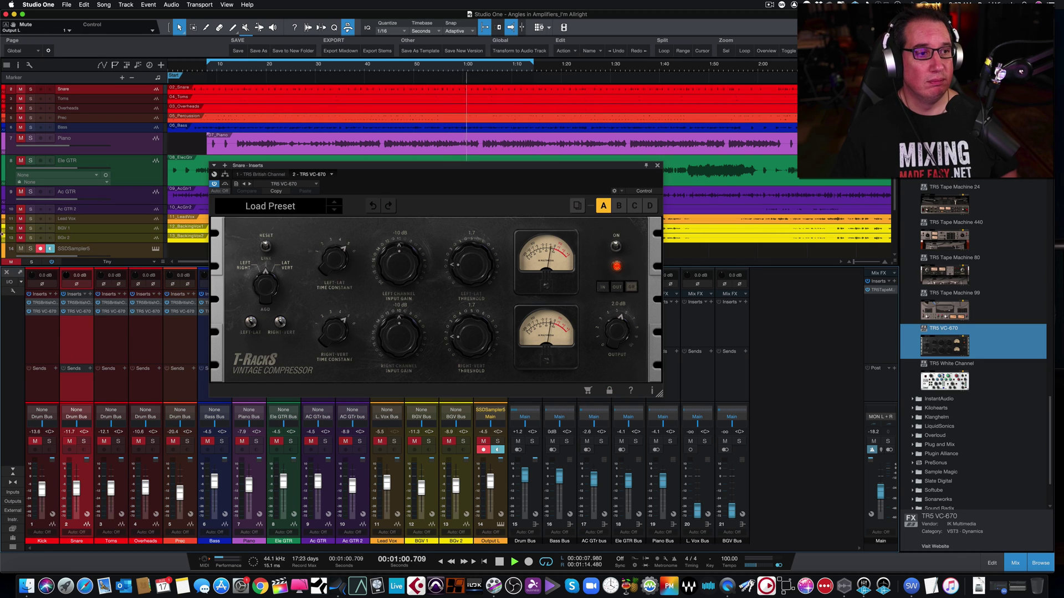
left_click(10, 261)
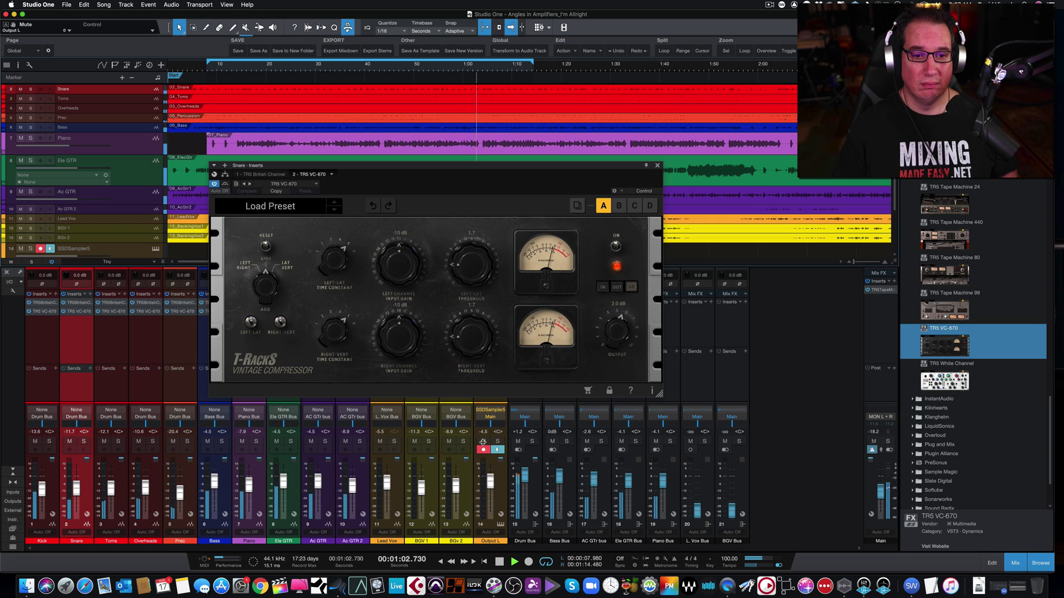
left_click(483, 442)
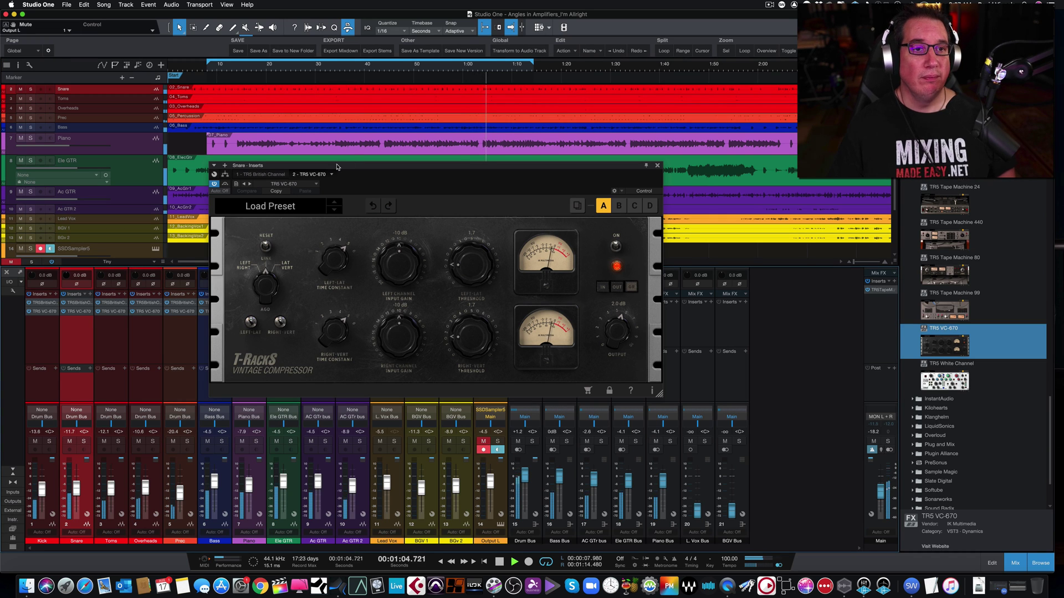
left_click_drag(338, 165, 295, 160)
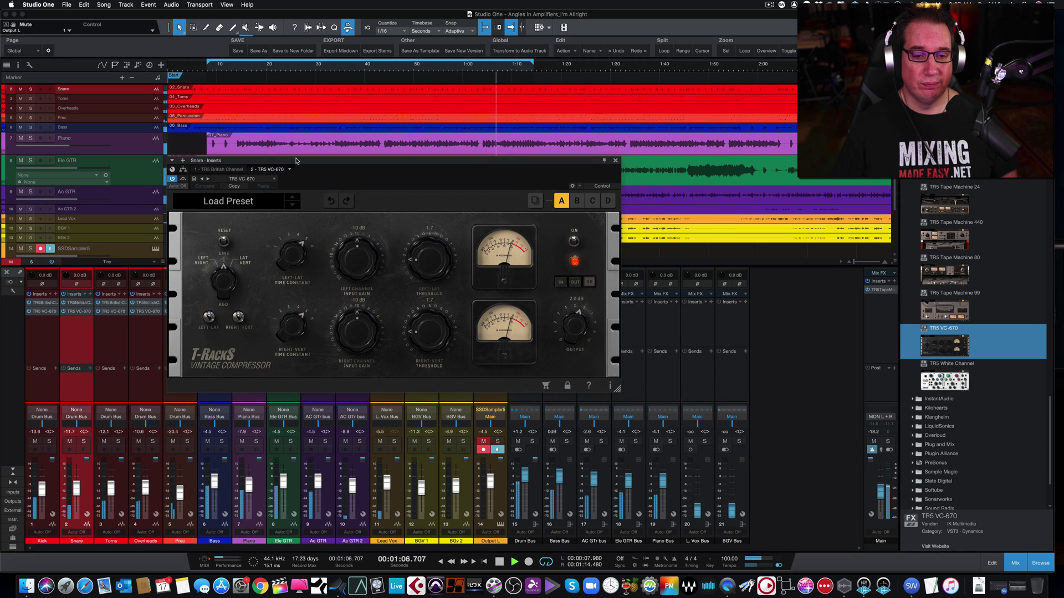
left_click(498, 450)
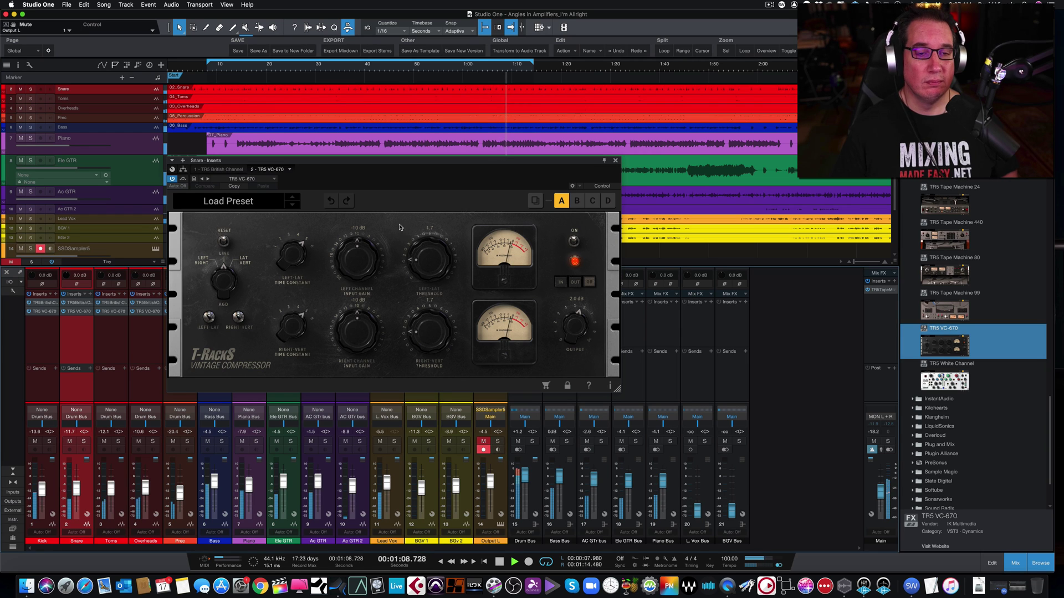
Adjust the left channel input gain on the Snare's VC-670 and close the plug-in window
left_click_drag(410, 169, 403, 191)
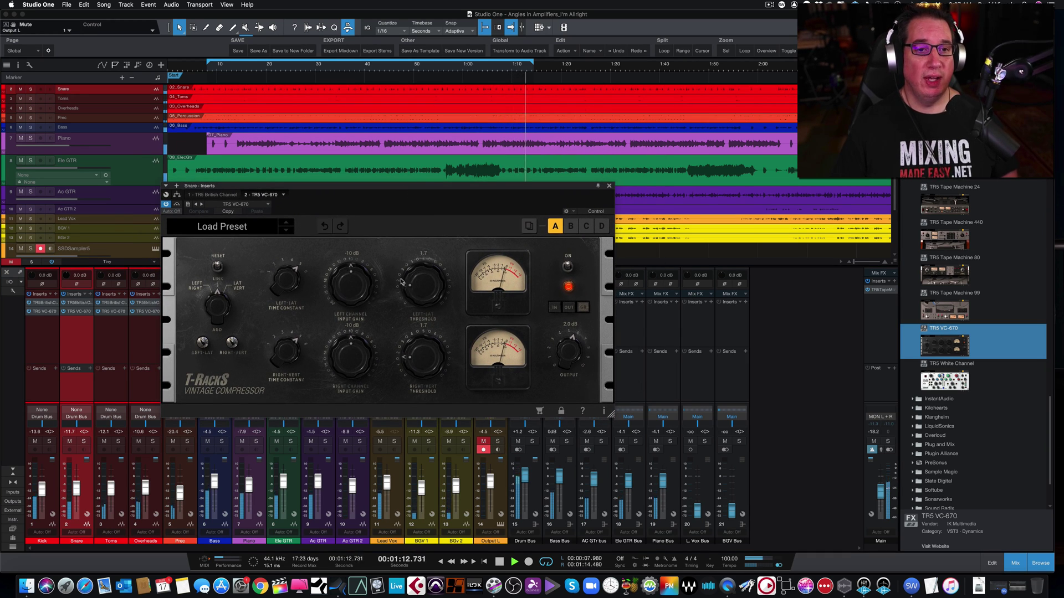
left_click_drag(343, 289, 416, 286)
left_click(609, 185)
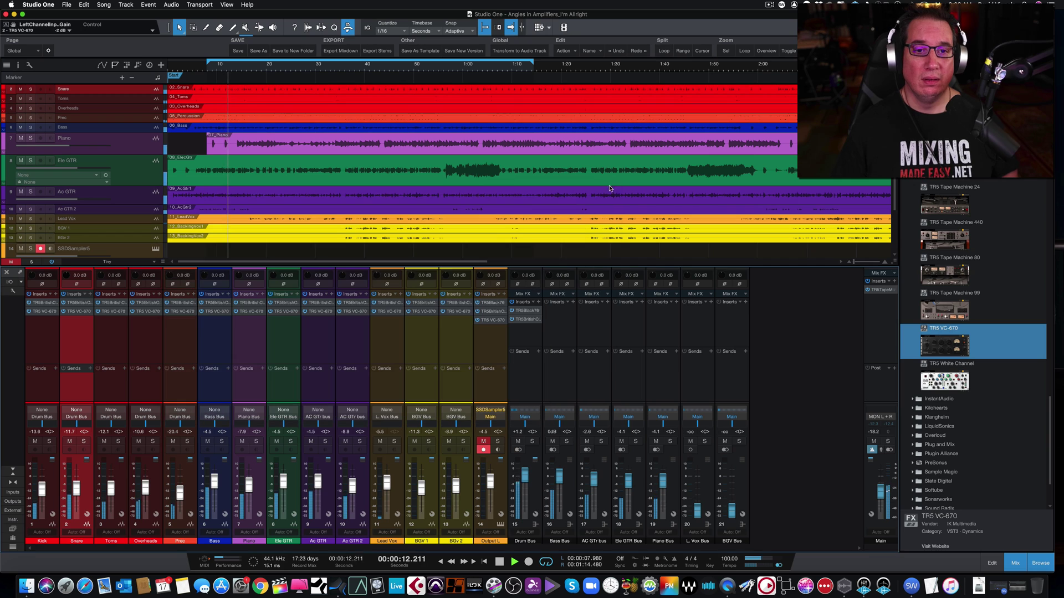
Stop playback and remove all inserts from the Kick to Output L channels, the Drum Bus and the Main output
left_click(49, 354)
left_click(495, 359)
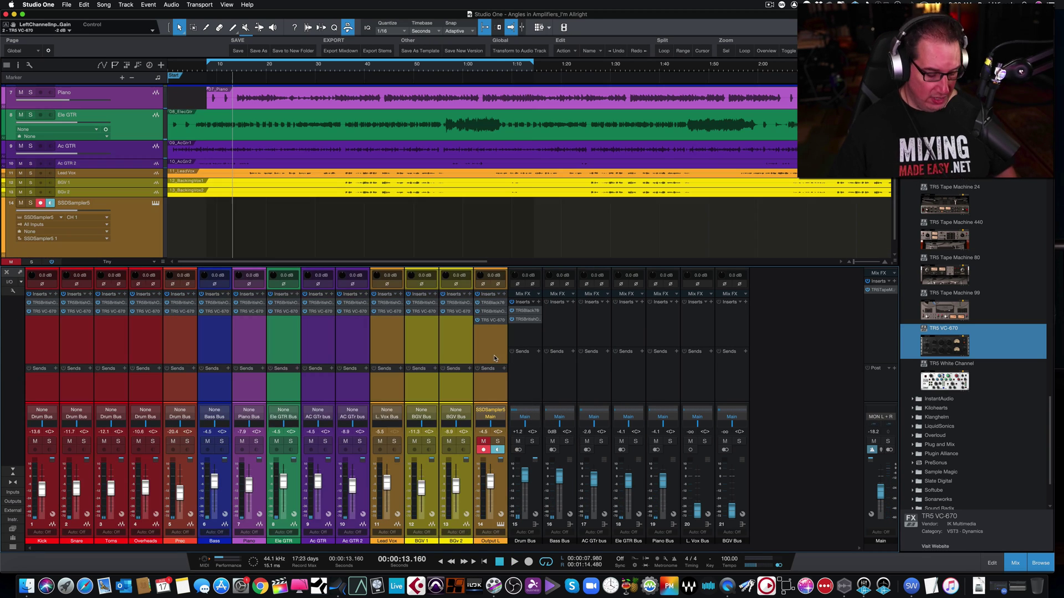
left_click(498, 295)
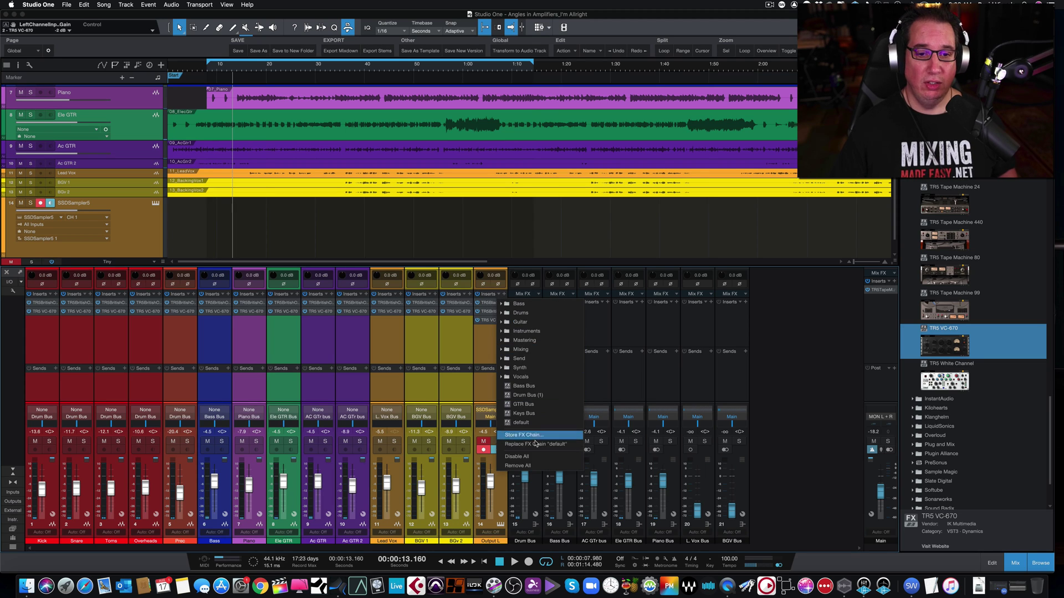
left_click(531, 359)
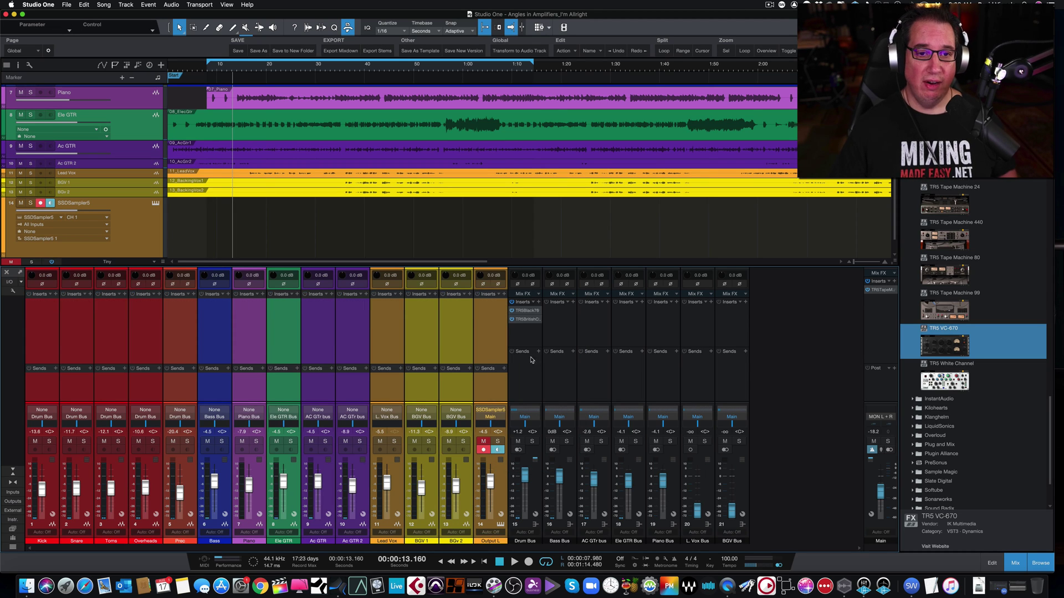
left_click(532, 302)
left_click(544, 474)
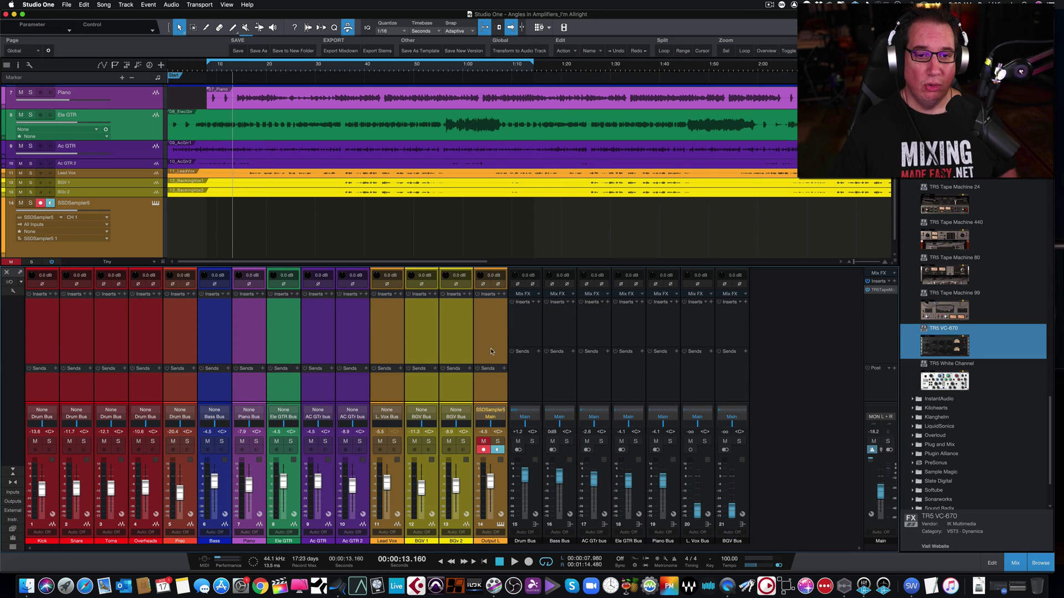
left_click(496, 330)
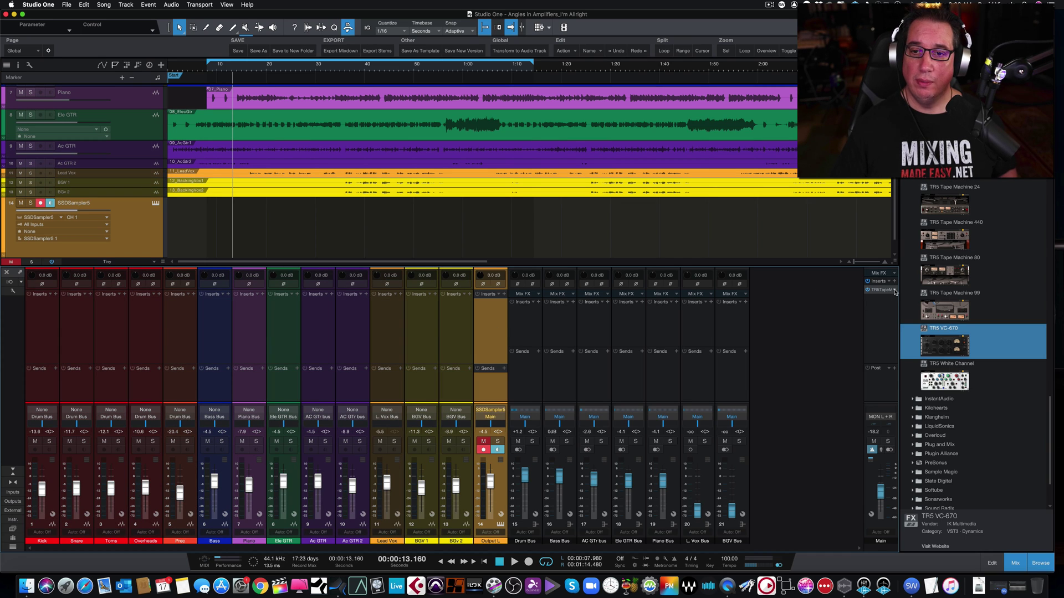
left_click_drag(895, 292, 898, 375)
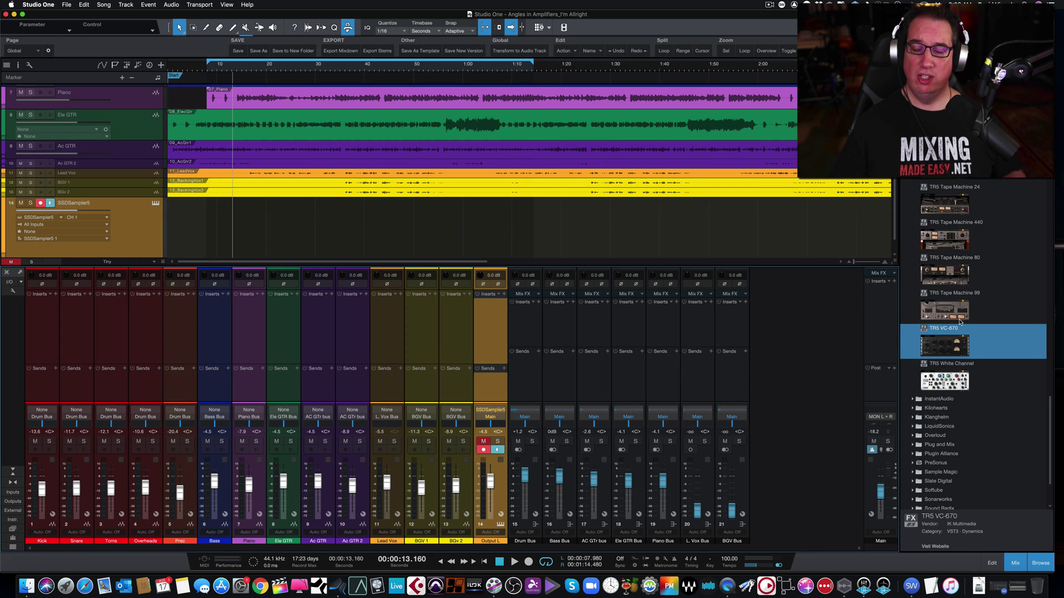
Collapse the IK Multimedia plug-in folder and insert Slate Digital's Inf EQ on the Kick channel
scroll(960, 322, "up", 15)
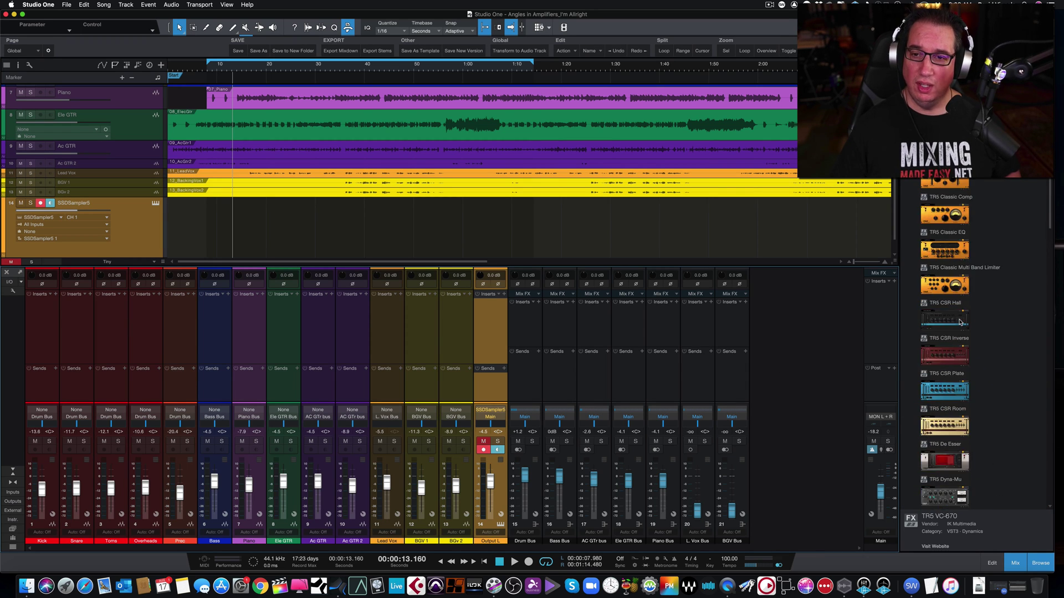
scroll(960, 321, "up", 5)
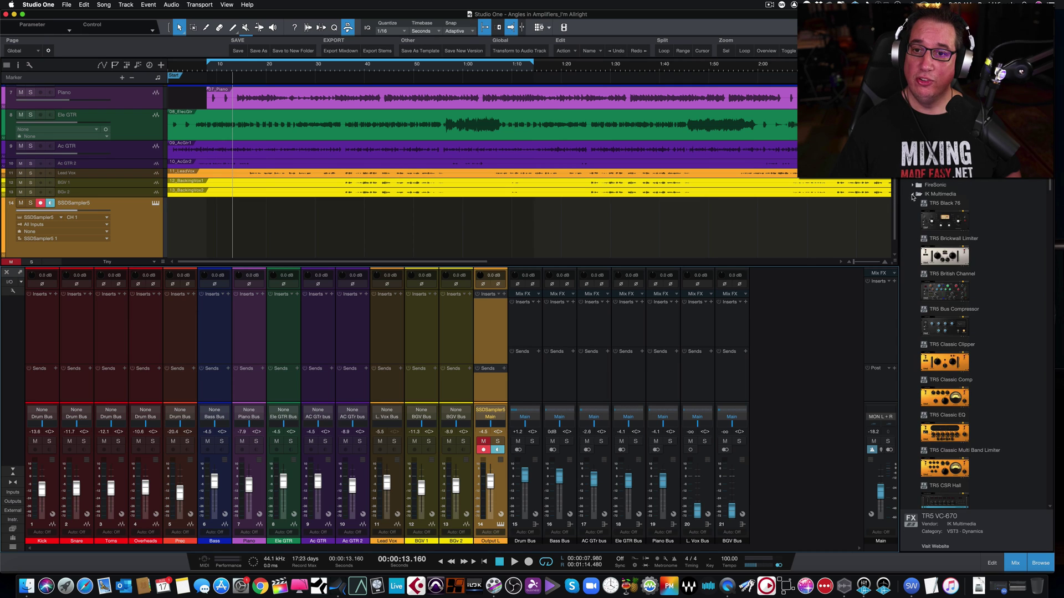
left_click(912, 195)
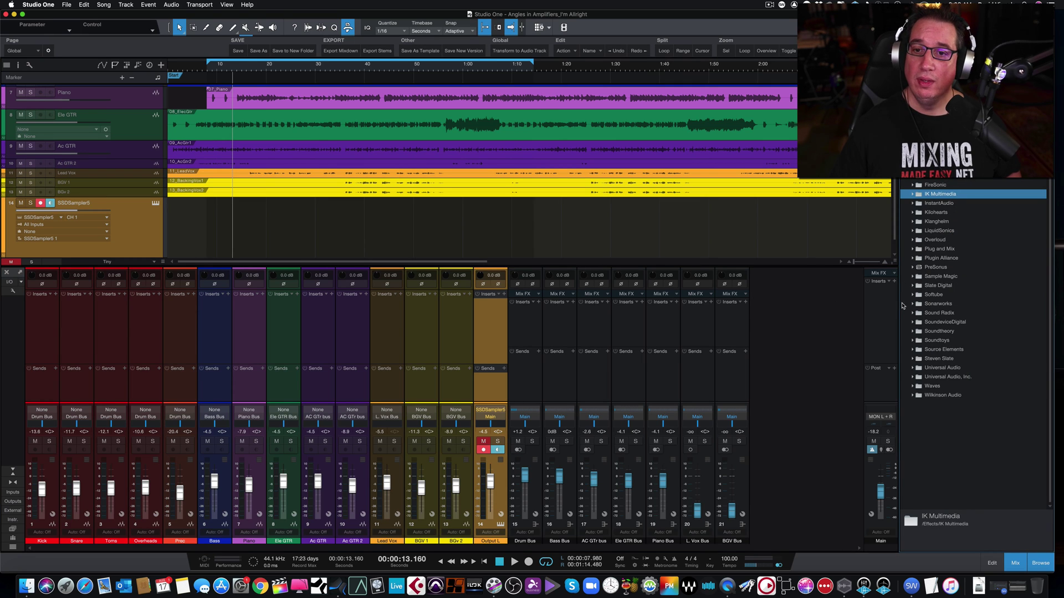
left_click(912, 287)
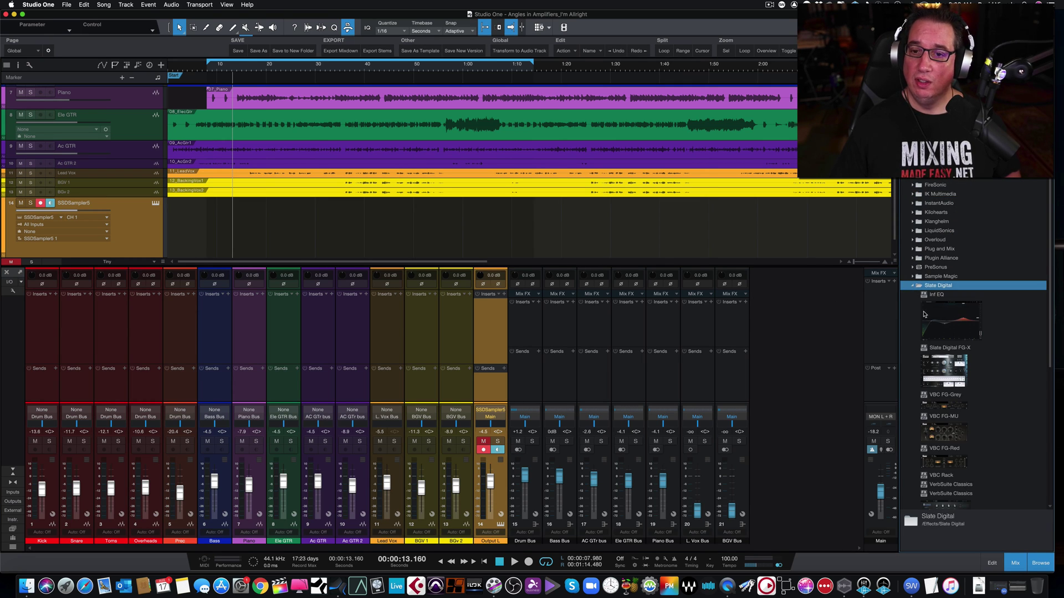
left_click_drag(935, 317, 202, 248)
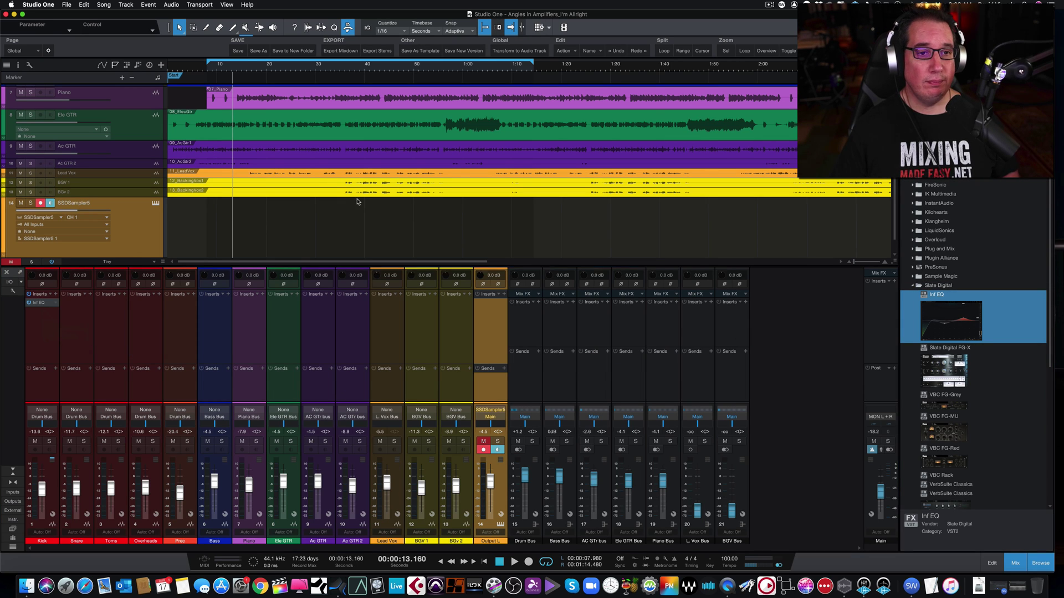
Close the Kick's Inf EQ window and copy Inf EQ to every channel from Snare through Output L
left_click_drag(365, 185, 450, 146)
left_click(731, 147)
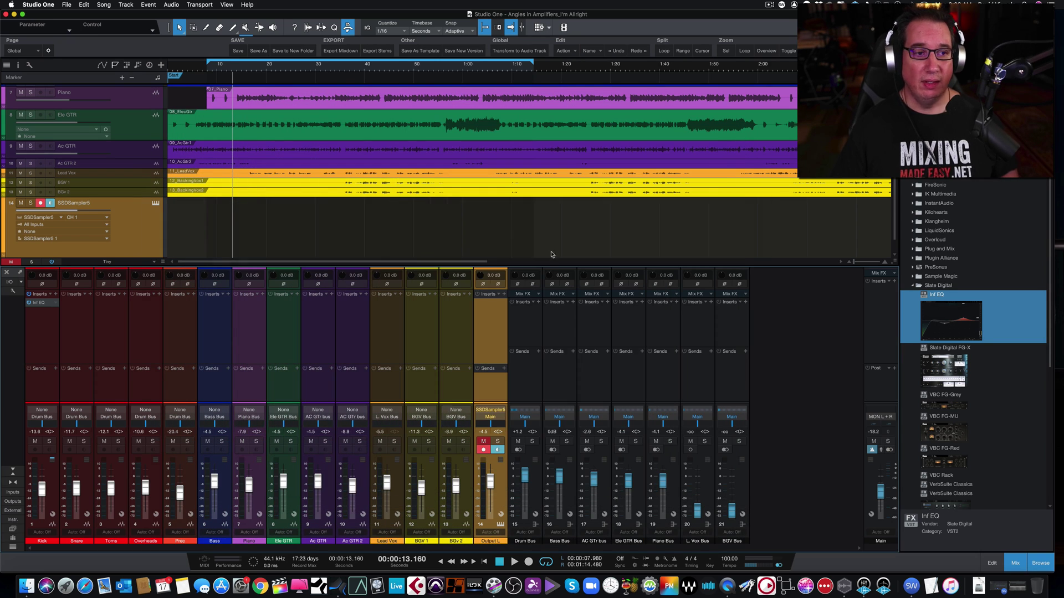
left_click(447, 315)
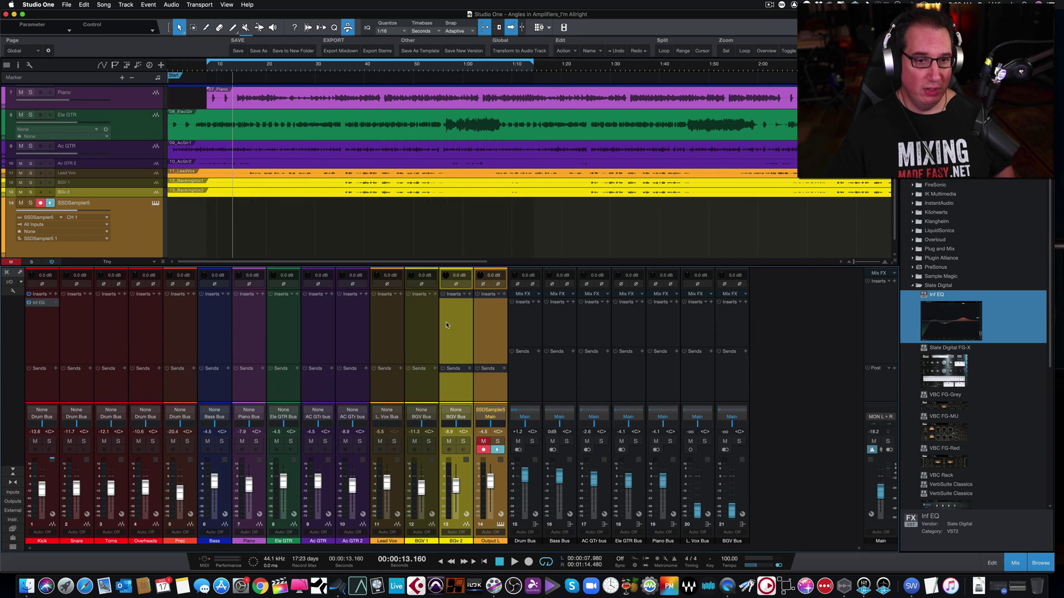
left_click(76, 324)
left_click_drag(39, 302, 73, 303)
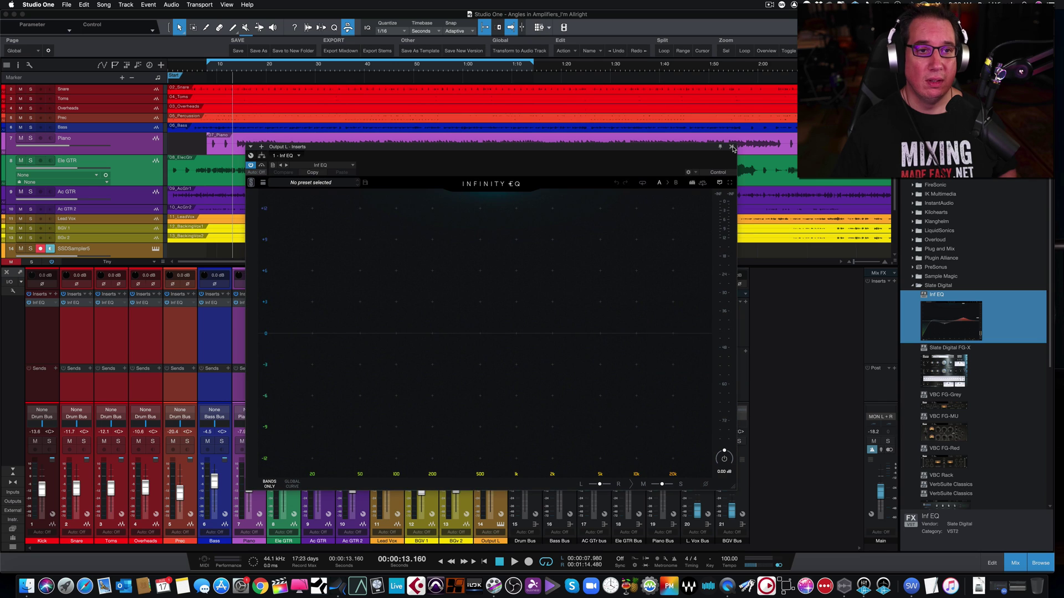
Play the mix, view the Kick's Inf EQ, raise the Main output fader slightly, and close the plug-in window
key("space")
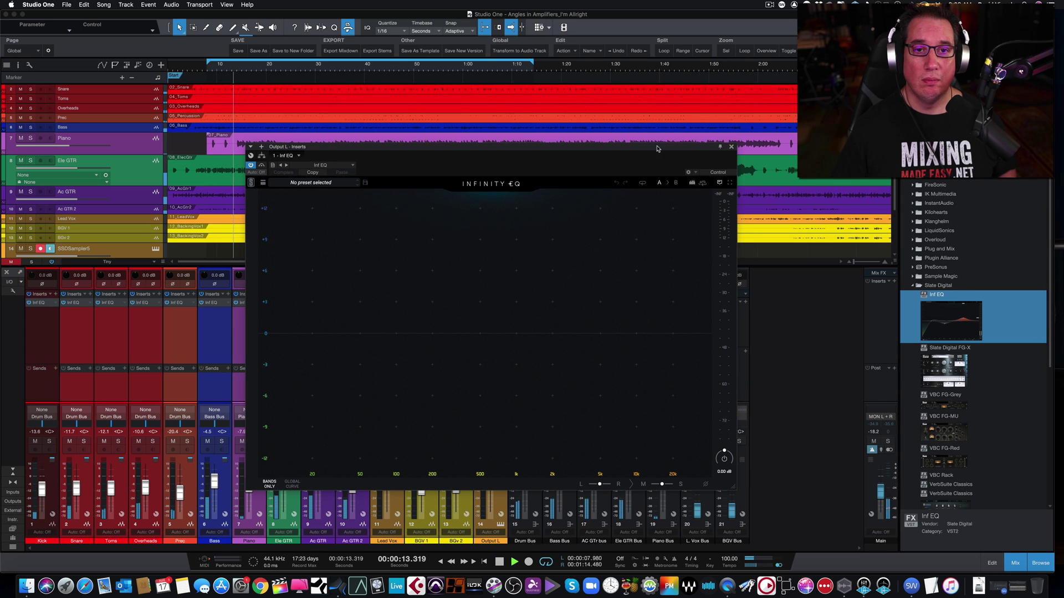
left_click(732, 148)
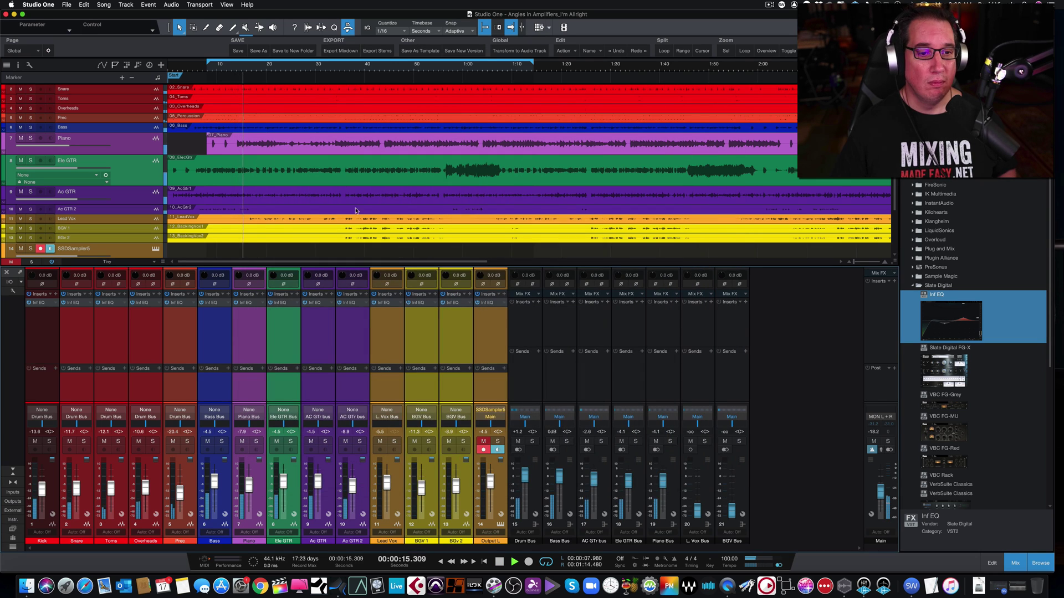
left_click(43, 304)
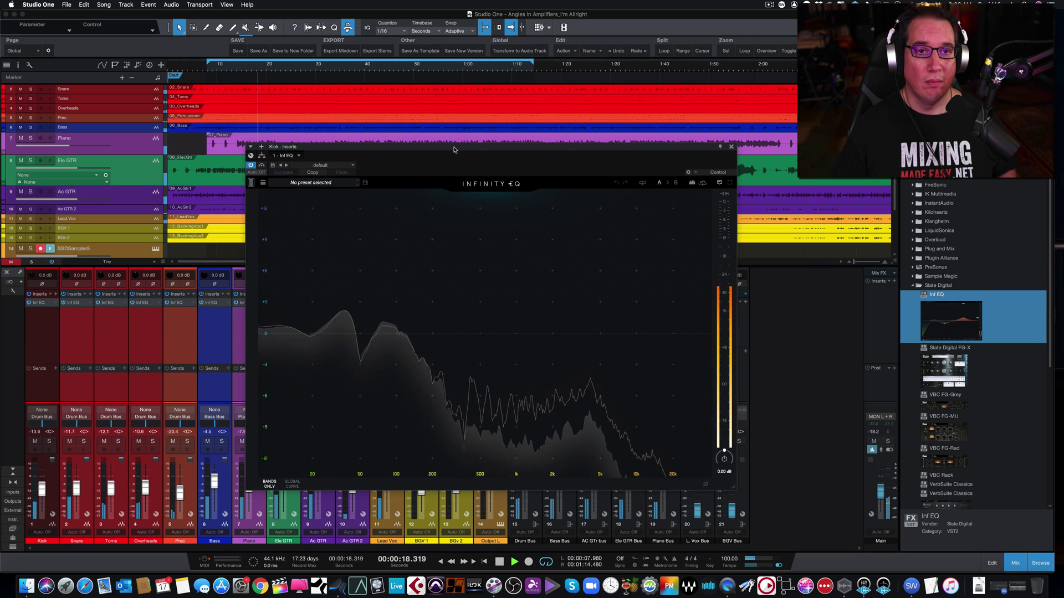
left_click_drag(463, 131, 468, 89)
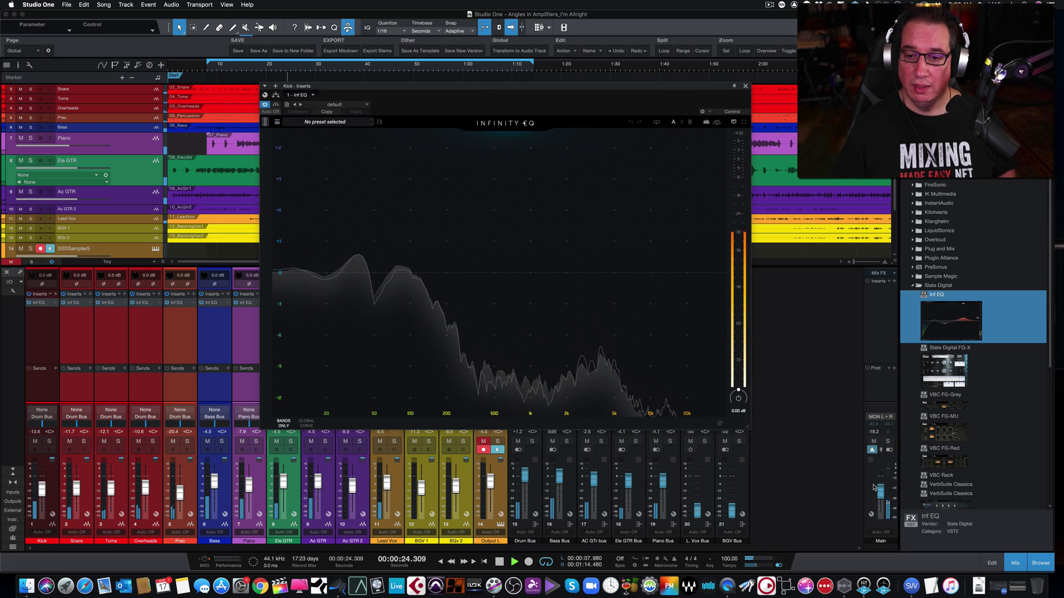
left_click_drag(878, 491, 879, 482)
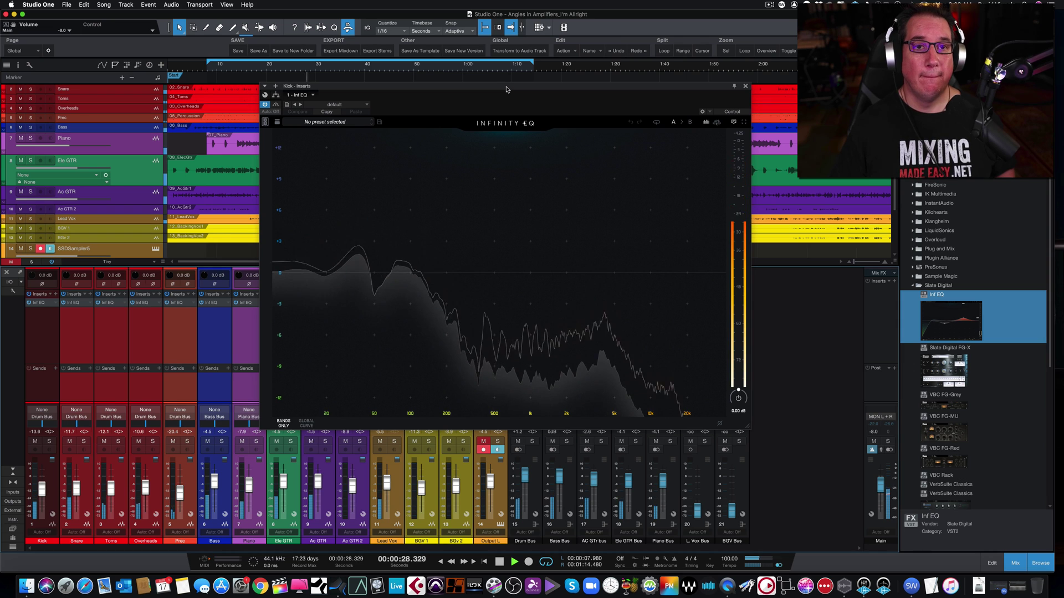
left_click_drag(505, 89, 467, 132)
key("super+w")
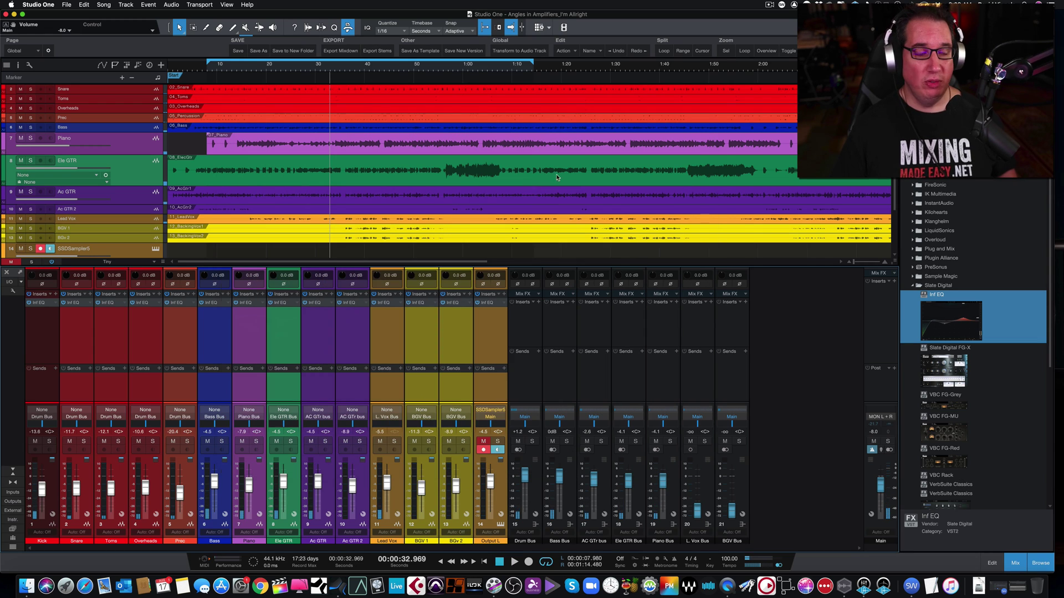
Move the Piano event back to the start of the song
left_click(218, 144)
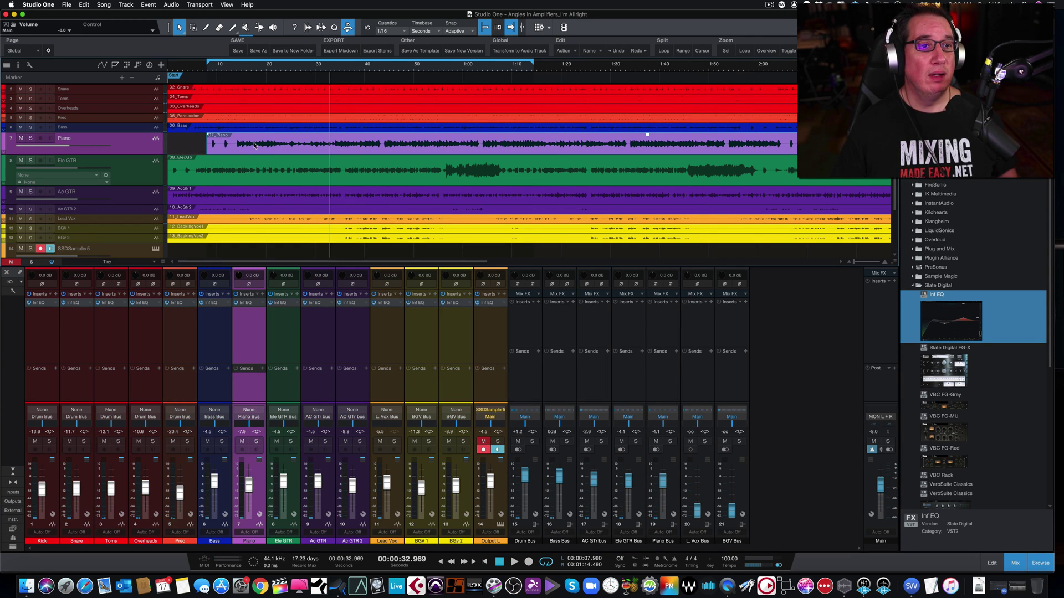
left_click_drag(254, 145, 208, 144)
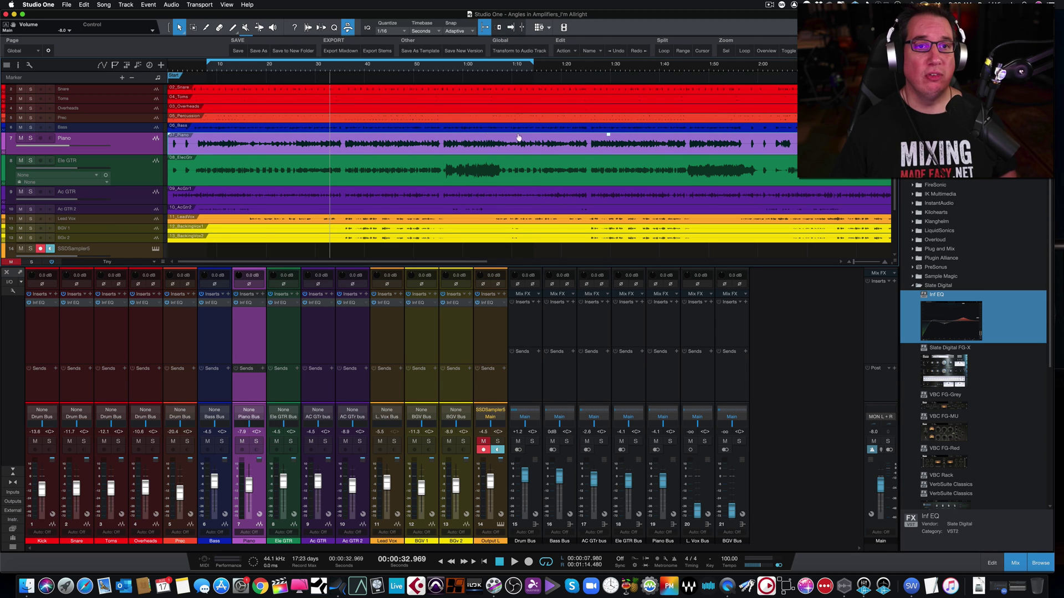
key("w")
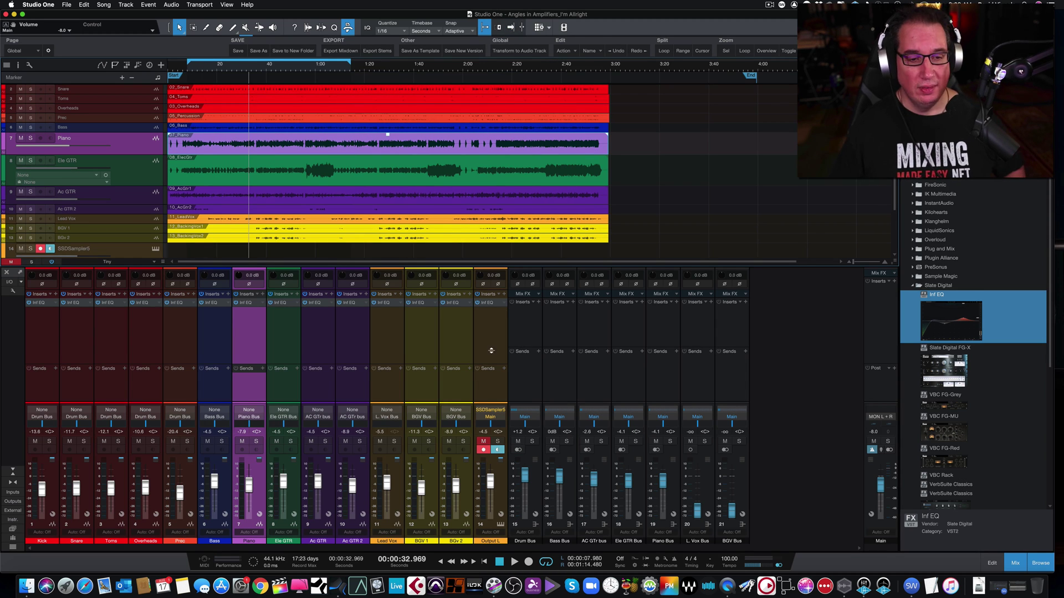
Insert Slate Digital's Virtual Mix Rack on all channels from Kick through BGV 2
left_click(945, 374)
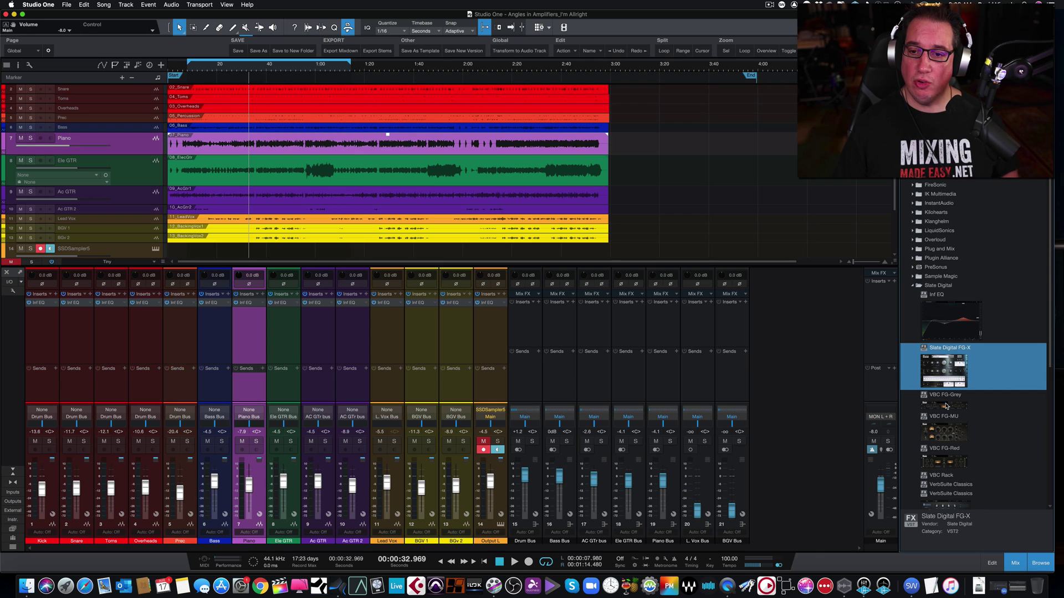
scroll(946, 406, "down", 6)
left_click(943, 394)
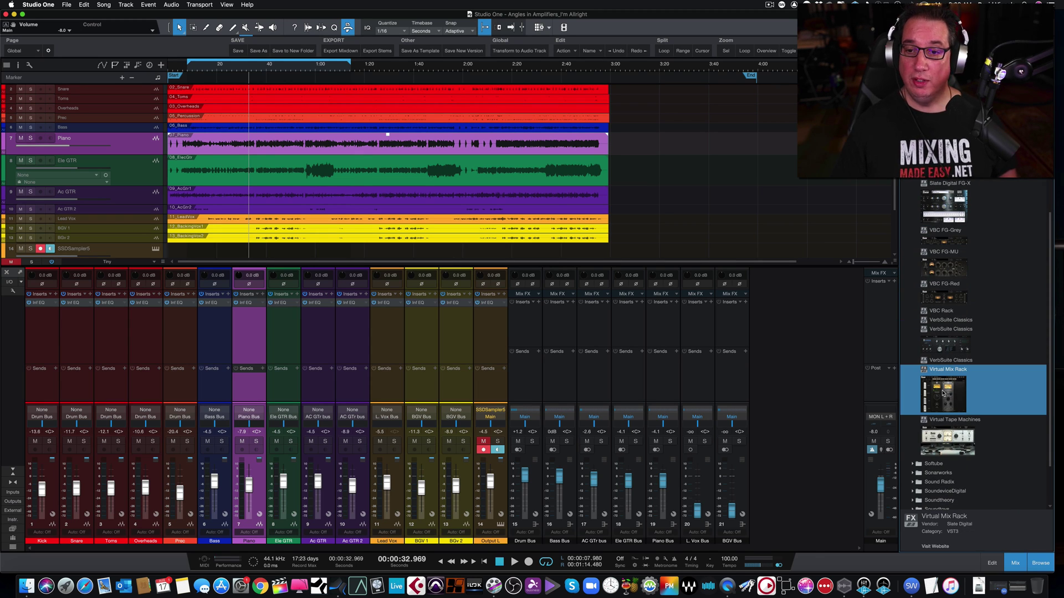
left_click(38, 327)
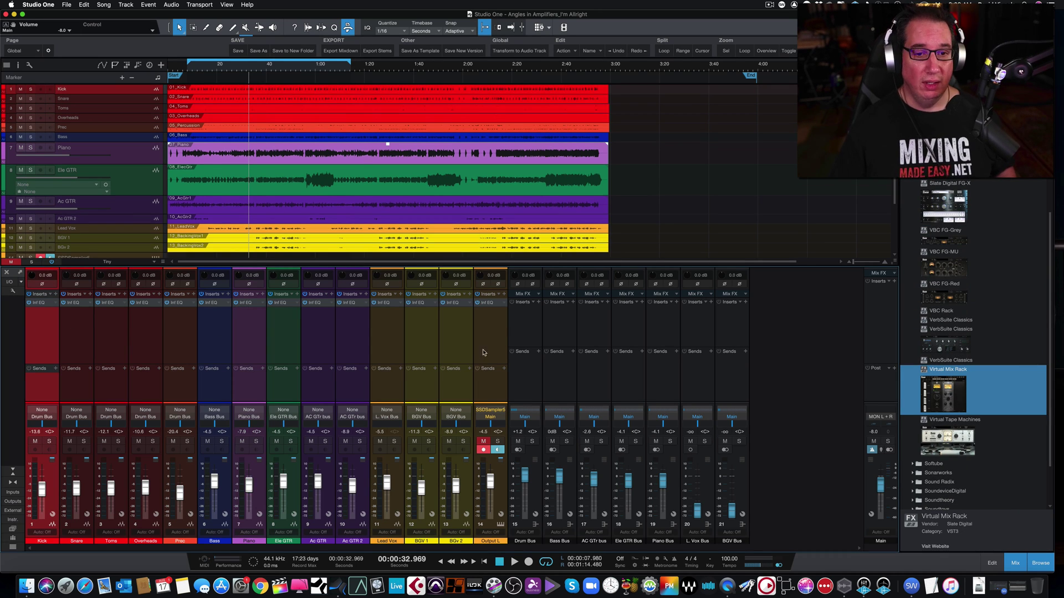
left_click(459, 344, "shift")
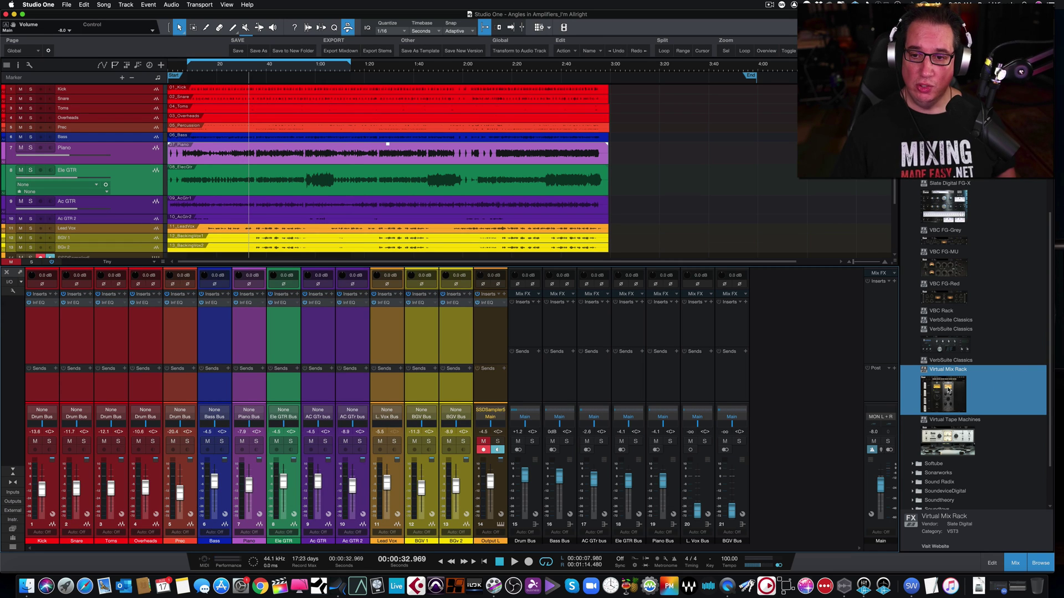
left_click_drag(948, 390, 46, 316)
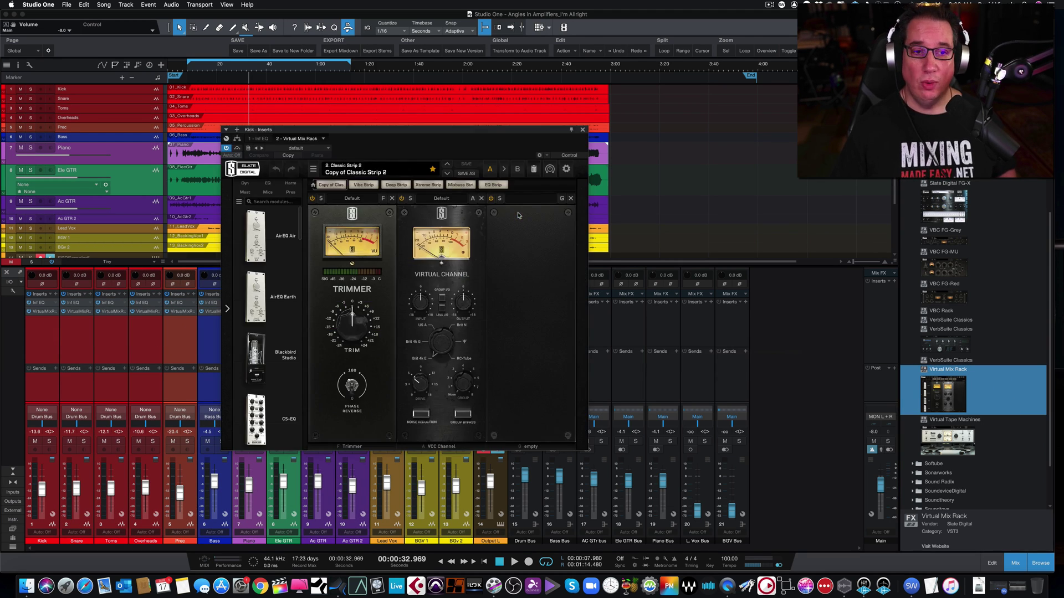
Play the mix with the Kick's Virtual Mix Rack in view, close its window and stop playback
left_click_drag(425, 133, 479, 134)
key("space")
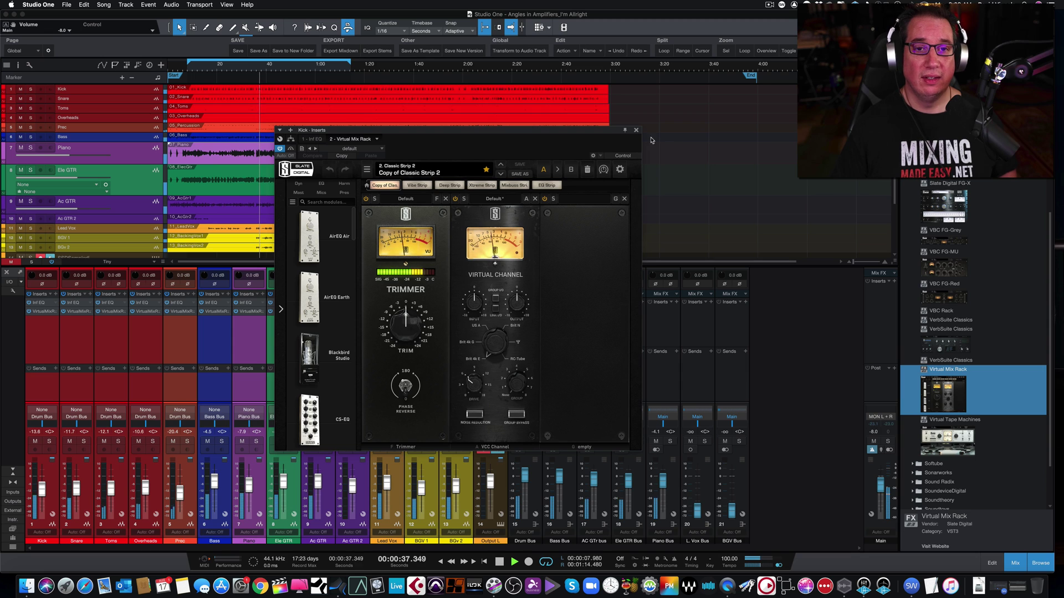
left_click_drag(628, 133, 581, 99)
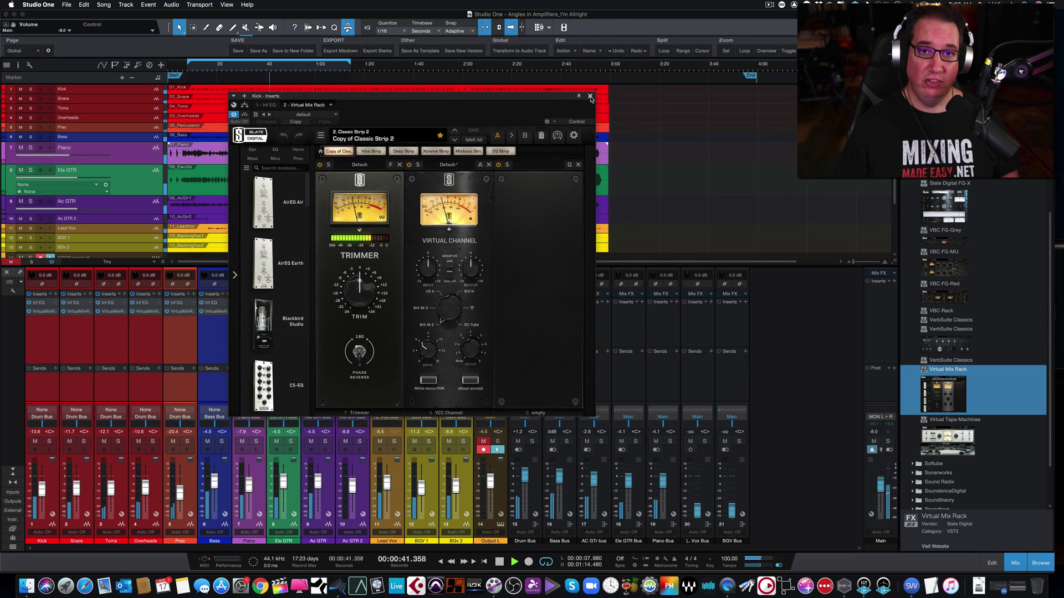
key("super+w")
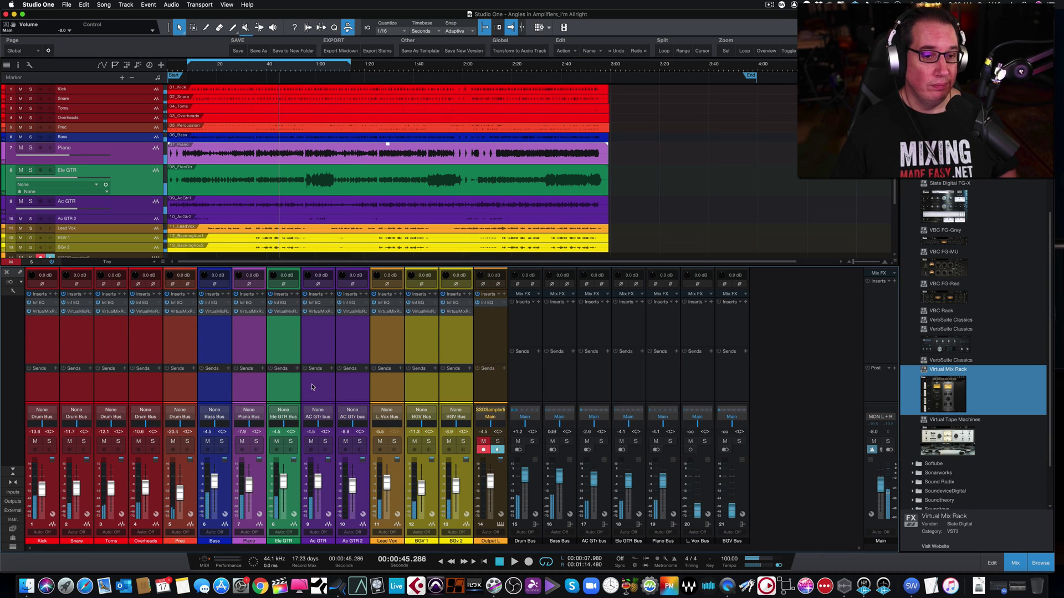
Insert Virtual Tape Machines on the Kick through BGV 2 channels, play the mix and close the plug-in window
scroll(995, 402, "down", 2)
left_click(955, 398)
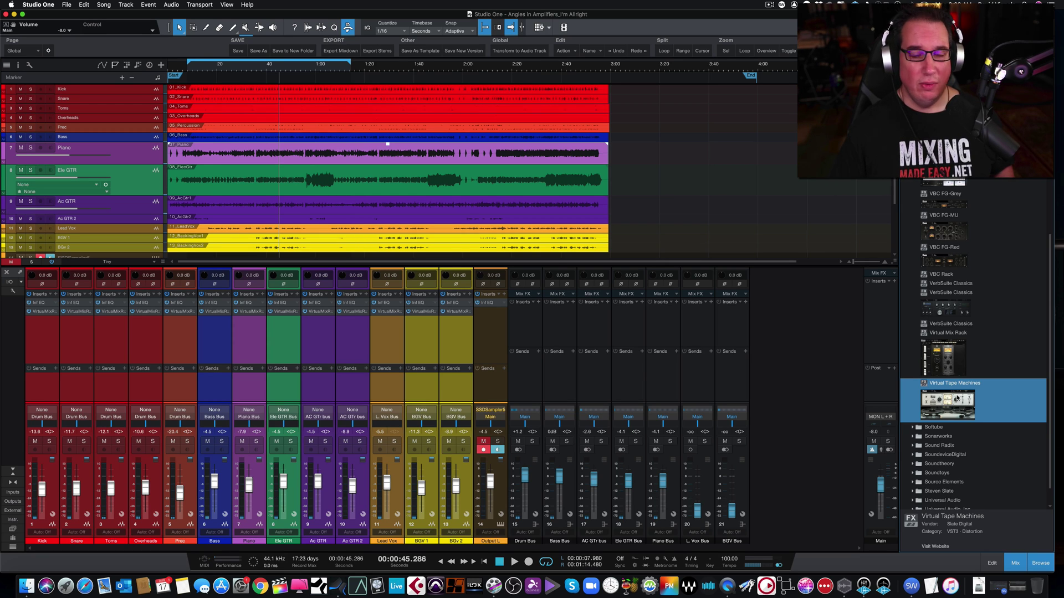
left_click_drag(660, 349, 48, 318)
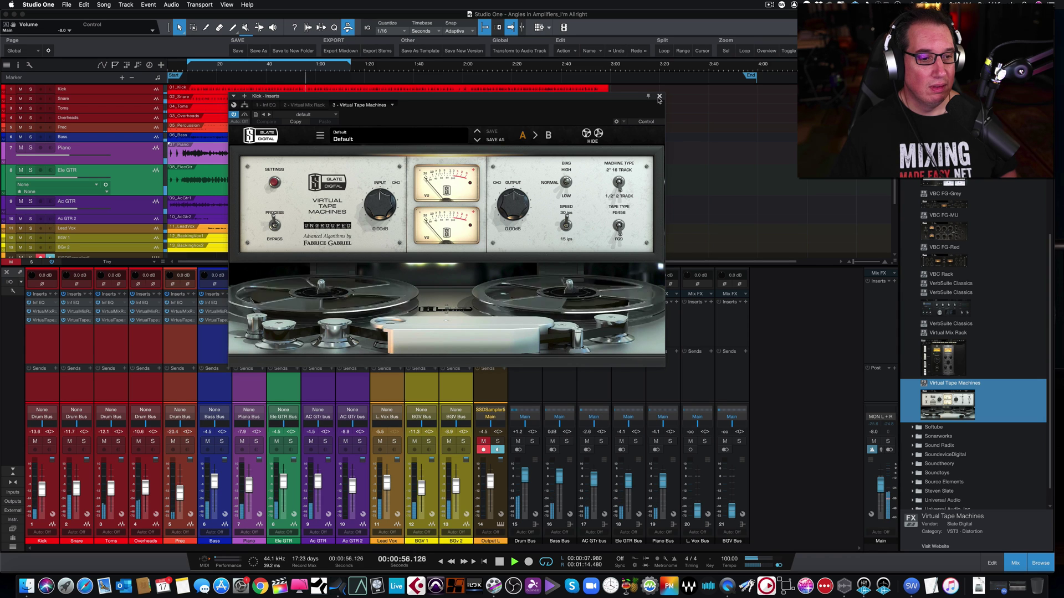
left_click(658, 97)
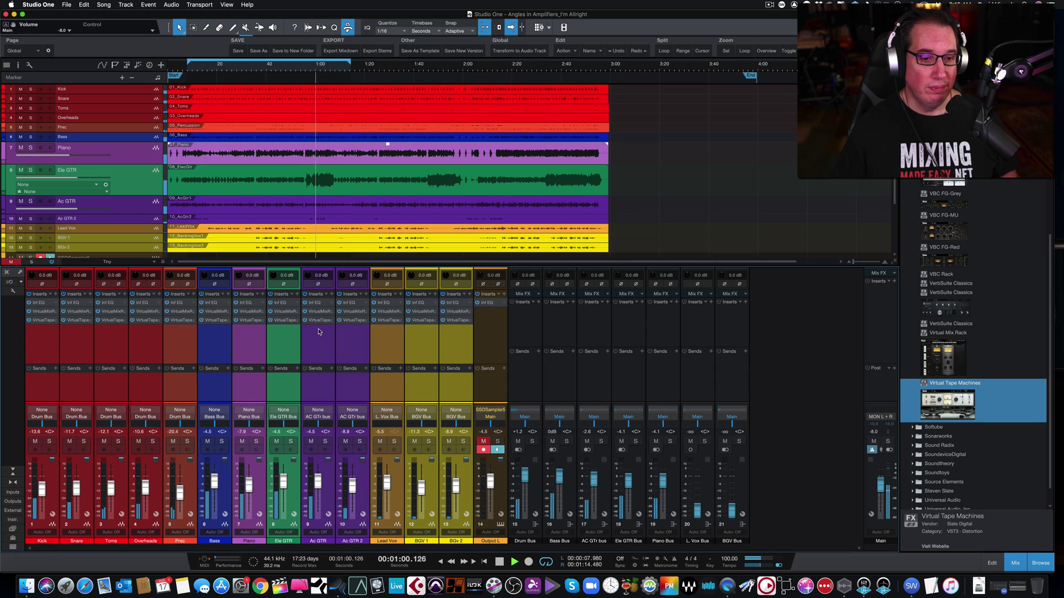
Stop playback and insert VerbSuite Classics on every bus from Drum Bus through BGV Bus
scroll(929, 354, "up", 3)
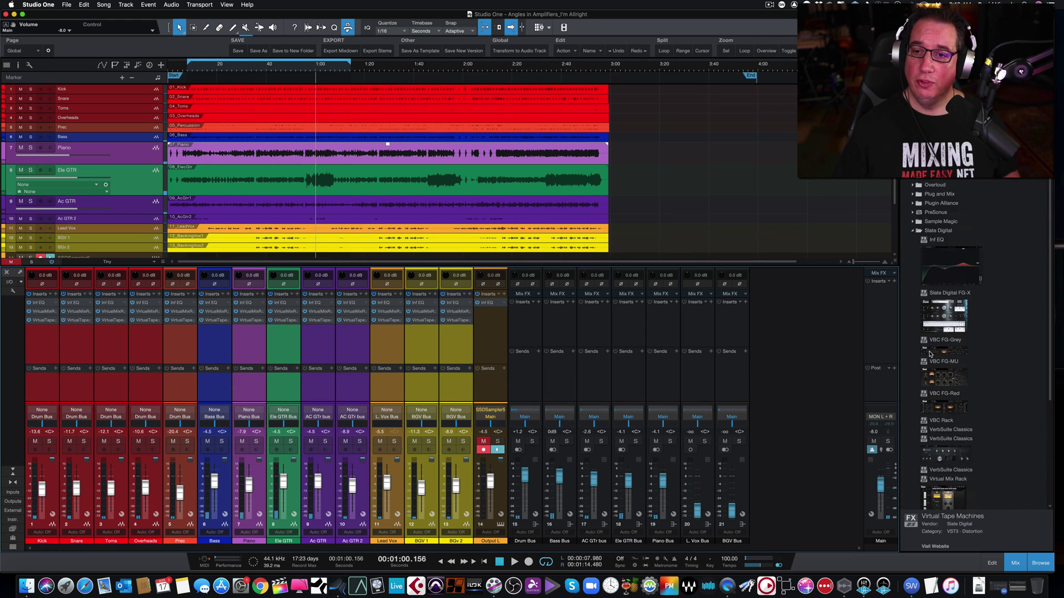
scroll(929, 353, "down", 4)
scroll(930, 353, "up", 3)
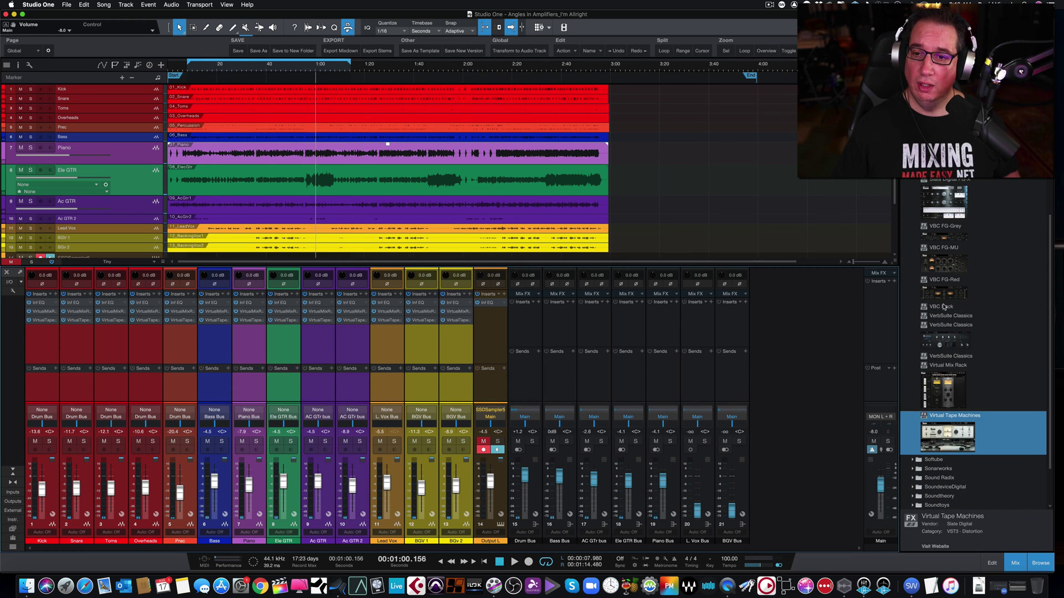
left_click(940, 341)
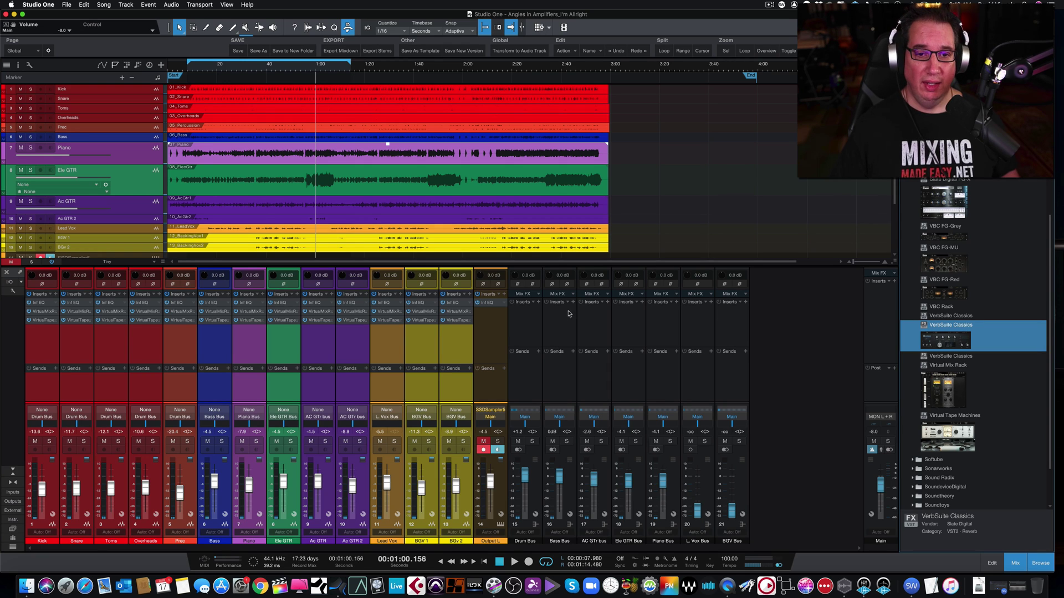
left_click(526, 323)
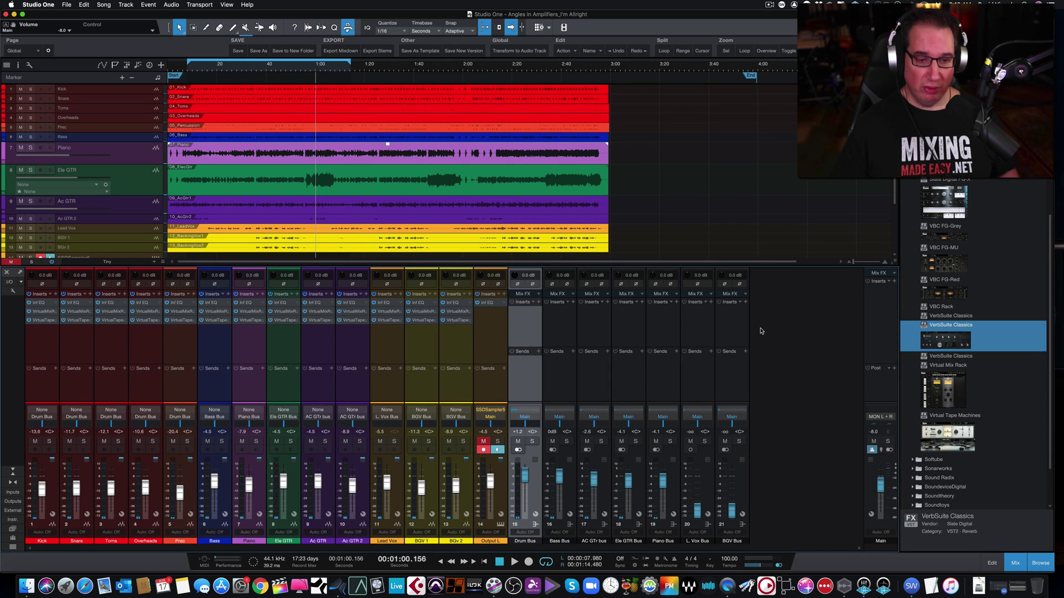
left_click(731, 327, "shift")
left_click_drag(944, 341, 523, 315)
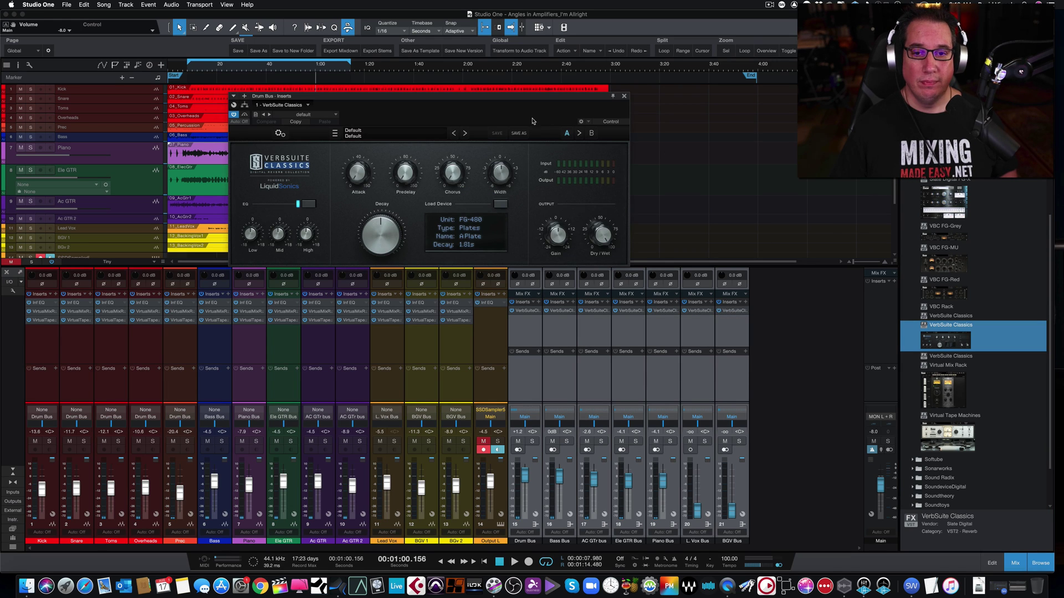
Play the mix with the Drum Bus VerbSuite Classics in view, close its window and stop playback
key("space")
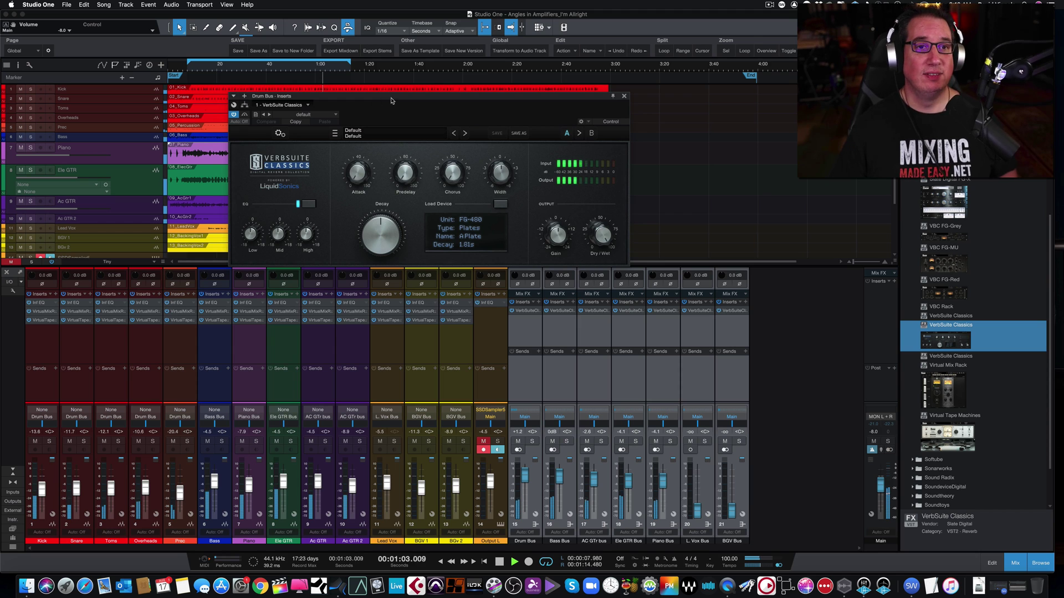
left_click_drag(391, 100, 388, 145)
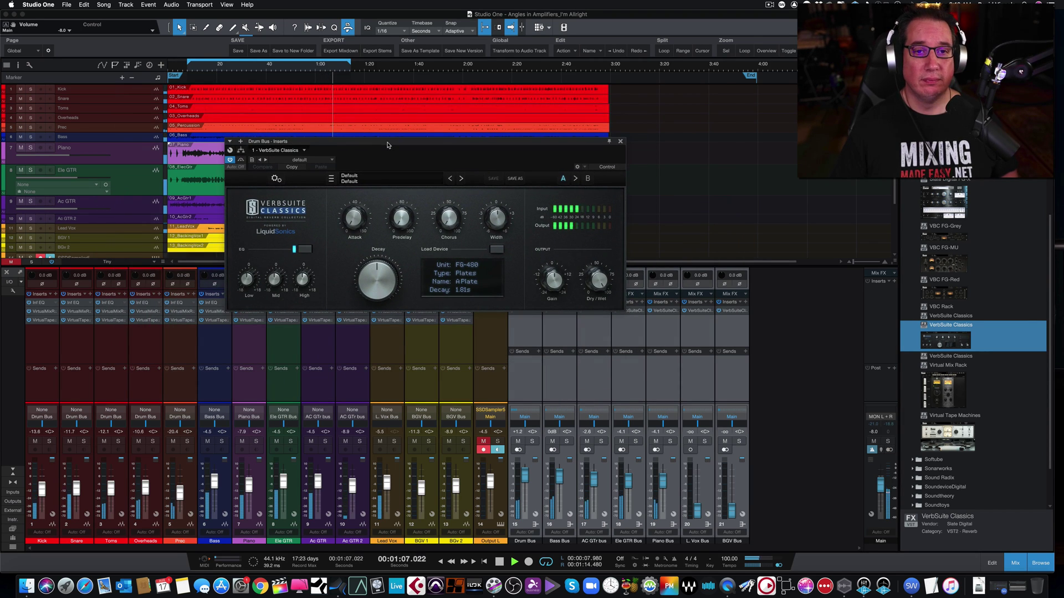
left_click(620, 142)
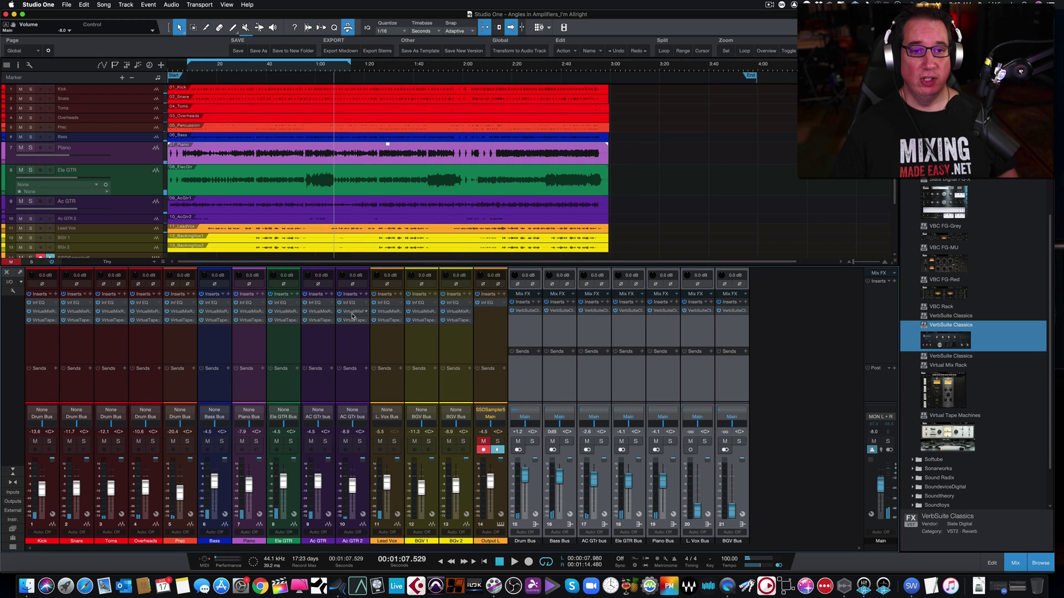
Remove all inserts from every channel and bus from Kick through BGV Bus
left_click(47, 357)
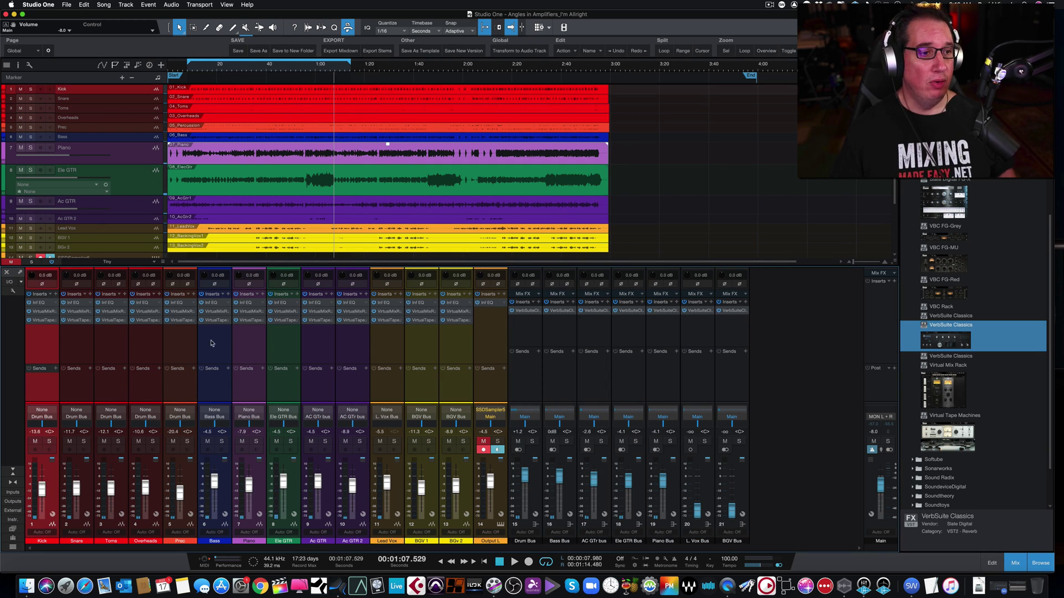
left_click(730, 334)
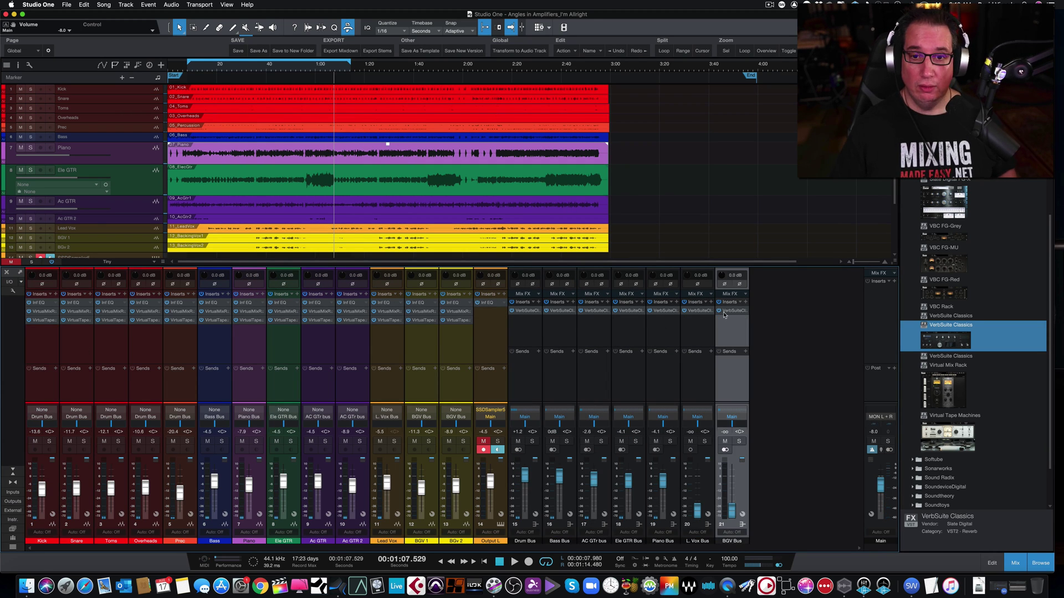
left_click(26, 348, "shift")
left_click(50, 294)
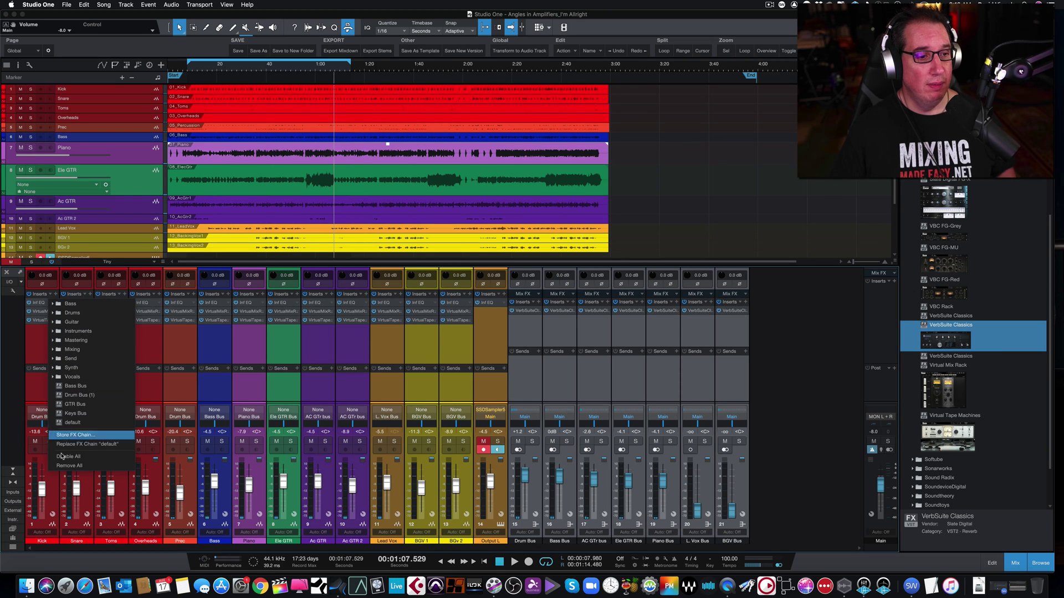
left_click(64, 465)
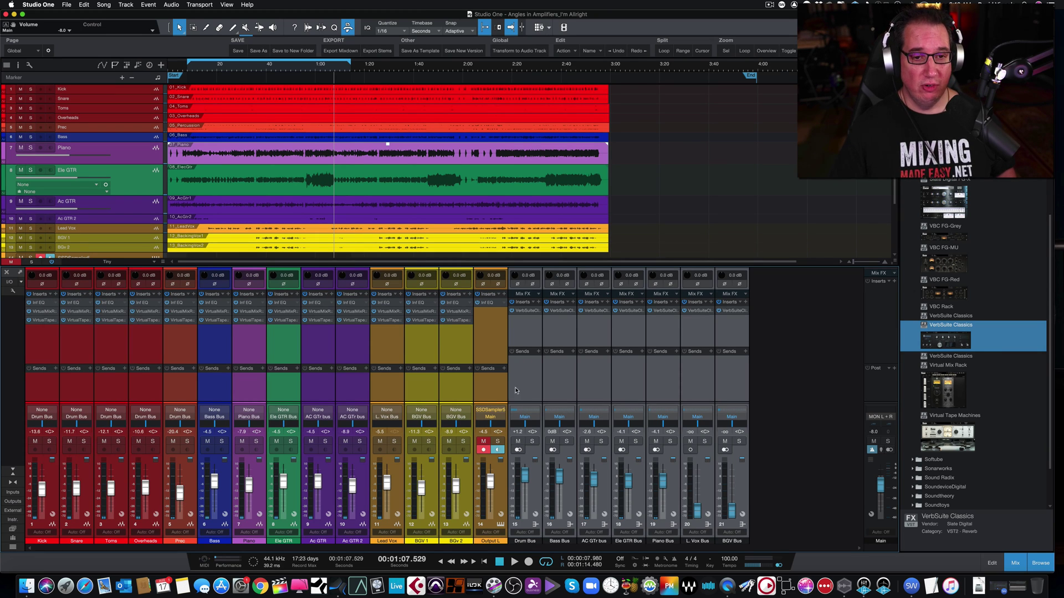
Solo the SSDSampler5 output channel and open the Steven Slate Drums instrument window
left_click(524, 336)
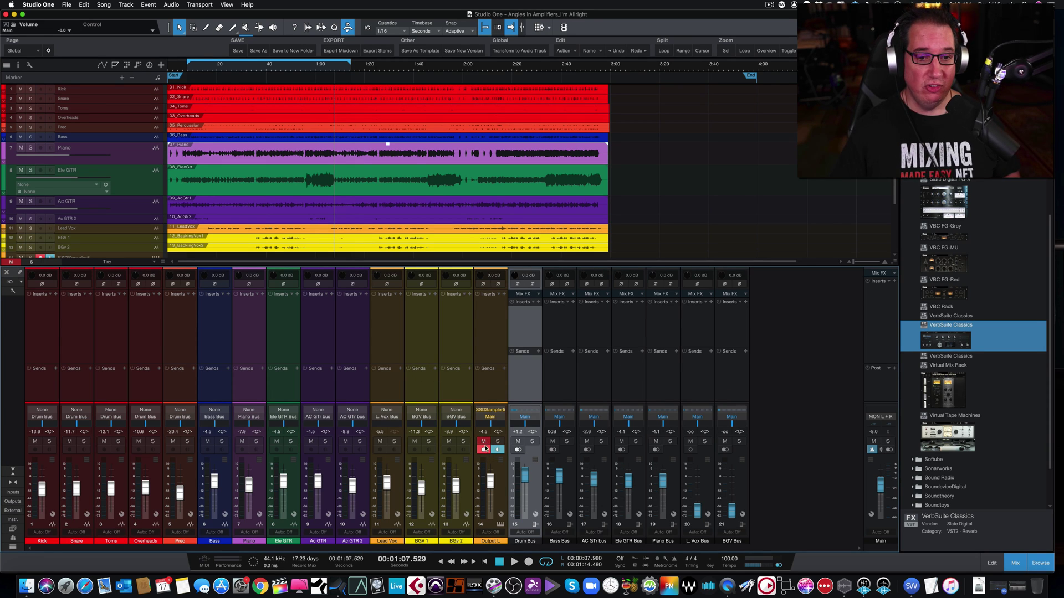
left_click(497, 441)
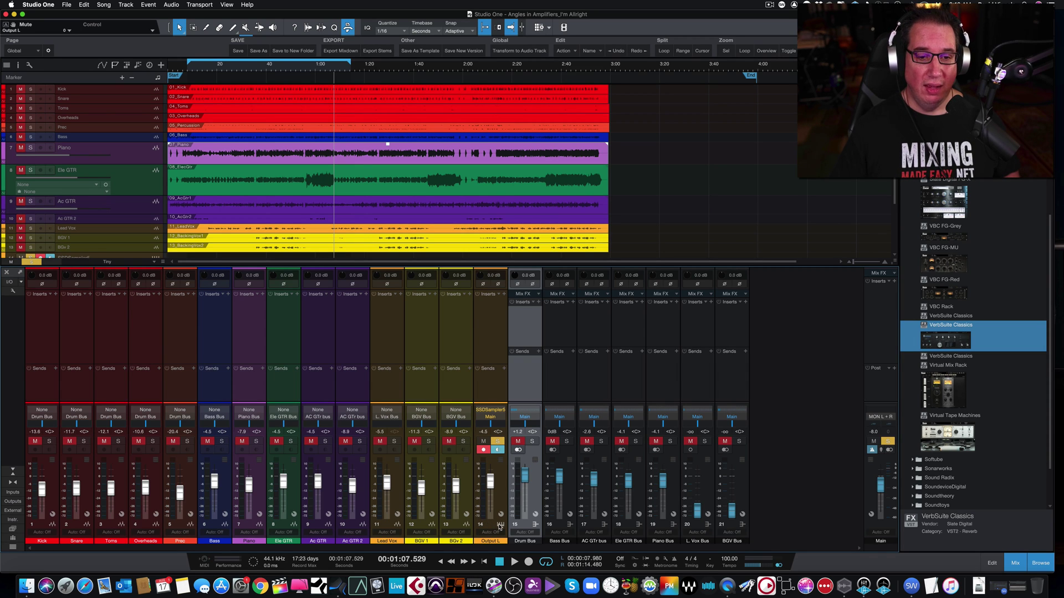
left_click(500, 524)
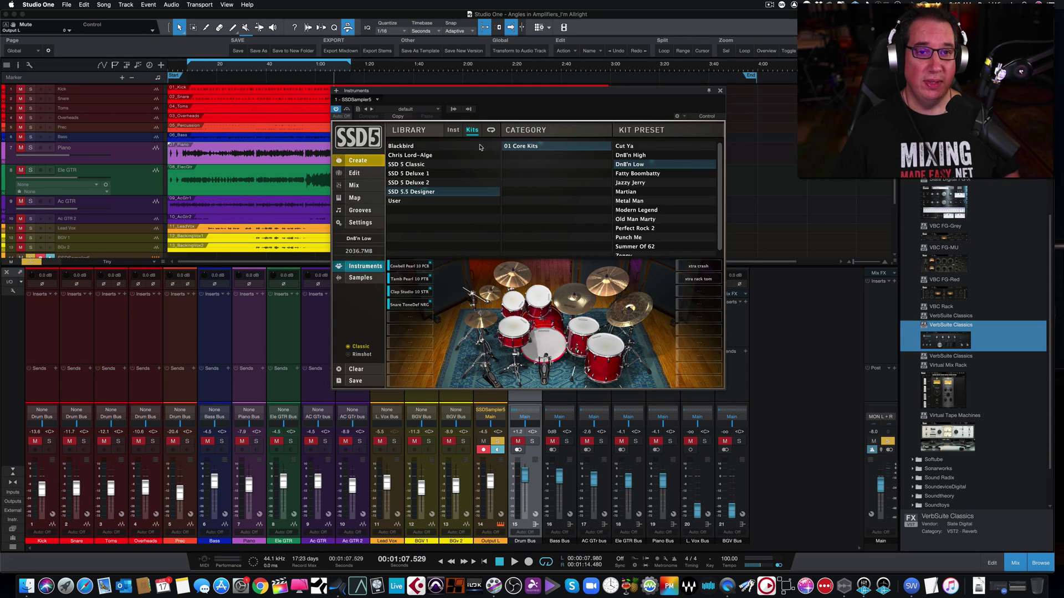
left_click_drag(483, 94, 376, 135)
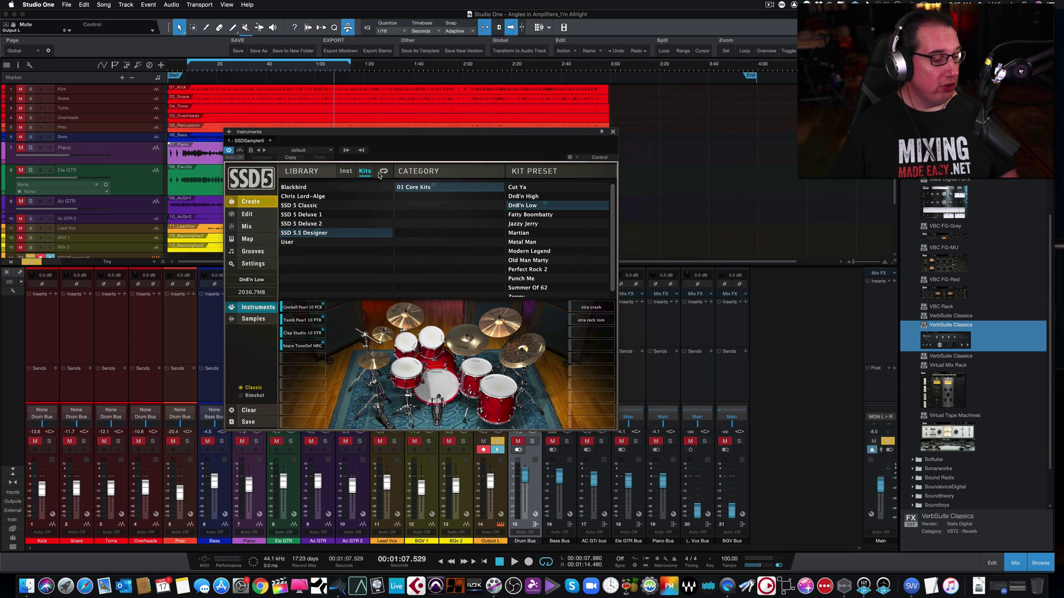
Audition the kick and snare of the DnB'n Low kit and raise the Main output volume to -0.3 dB
left_click(431, 386)
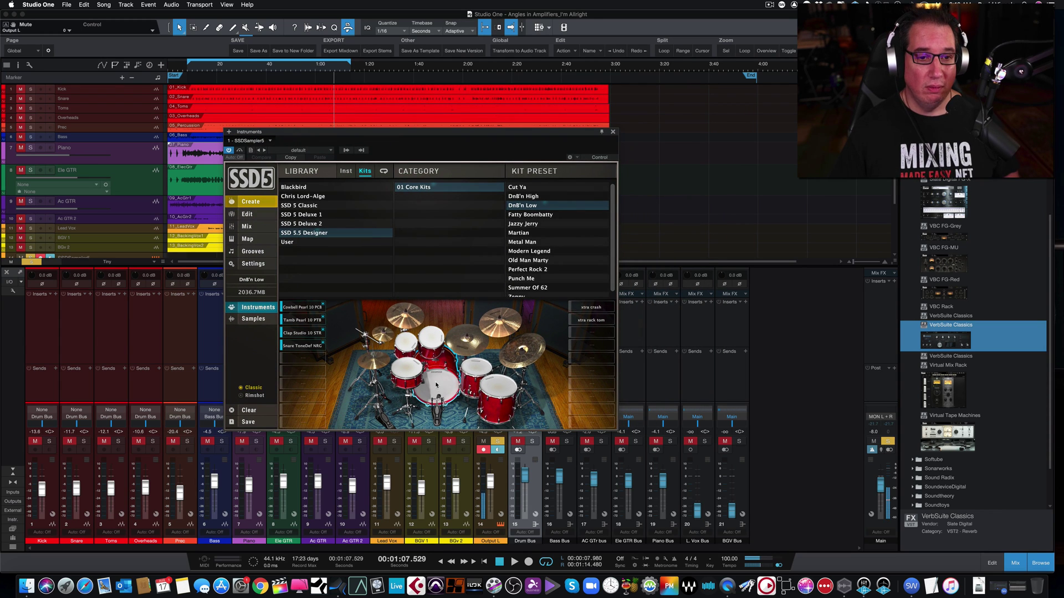
left_click(402, 375)
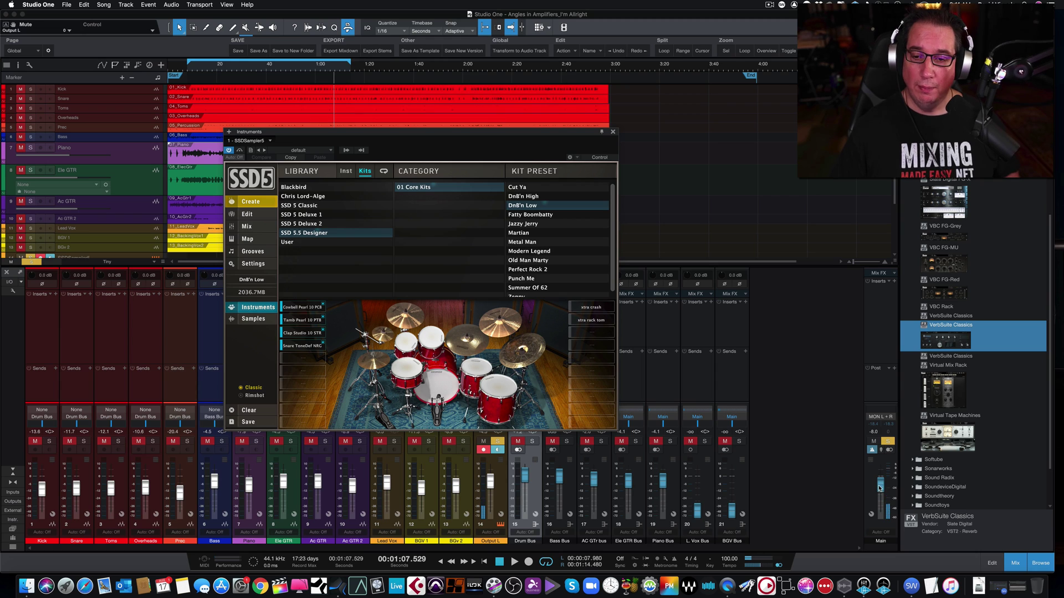
left_click_drag(879, 488, 879, 478)
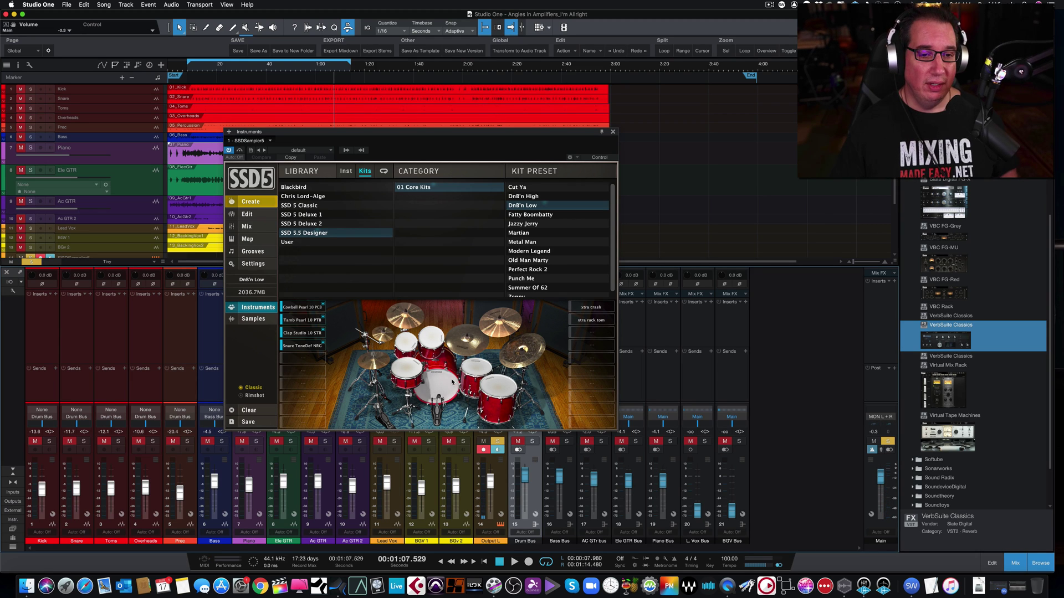
Audition the rack tom, floor tom, kick and snare of the DnB'n Low kit
left_click(423, 343)
left_click(423, 344)
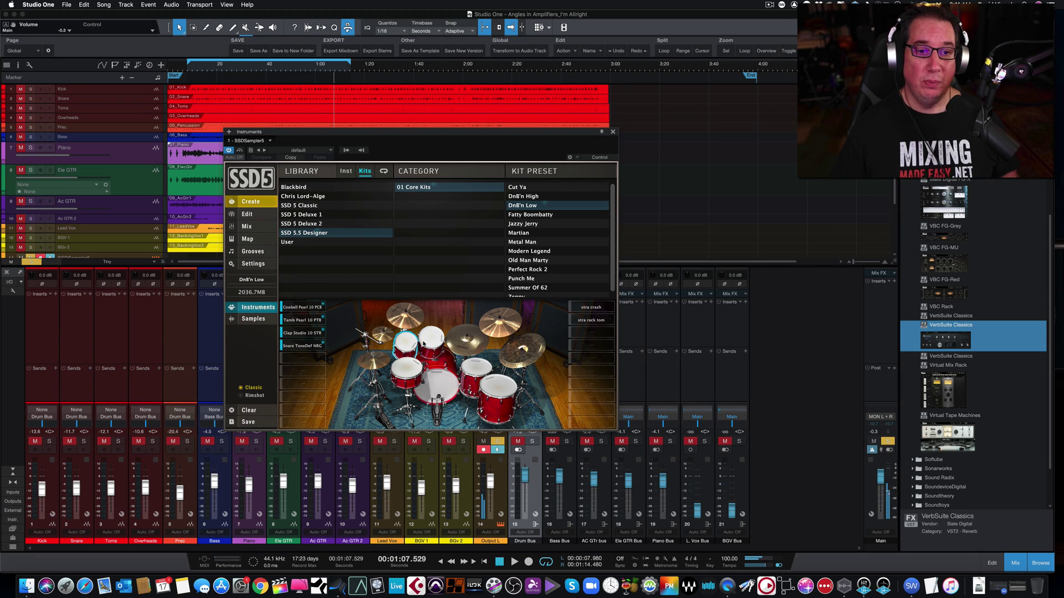
left_click(496, 390)
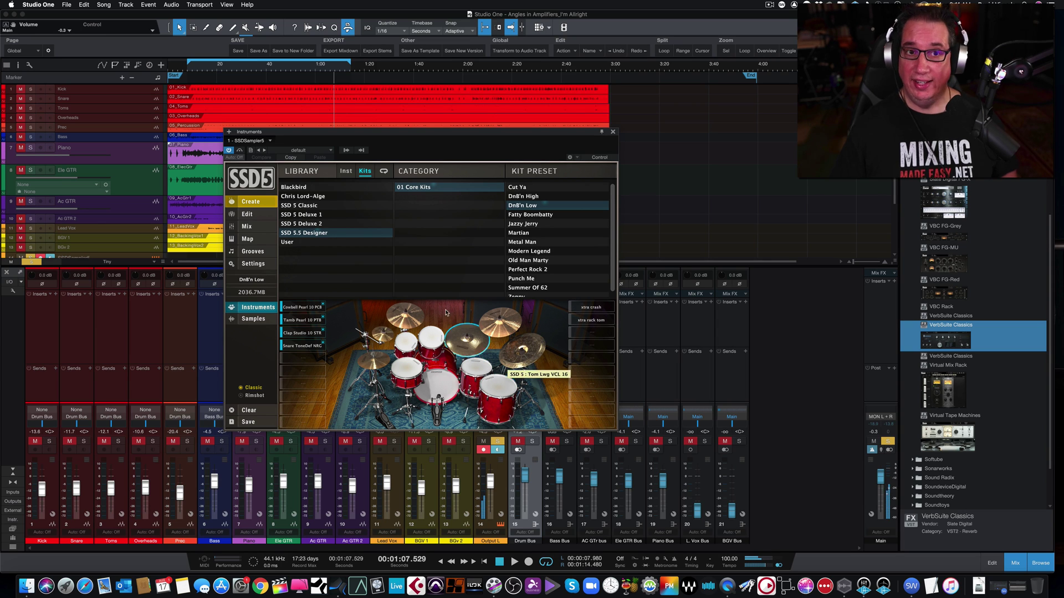
left_click_drag(394, 133, 381, 119)
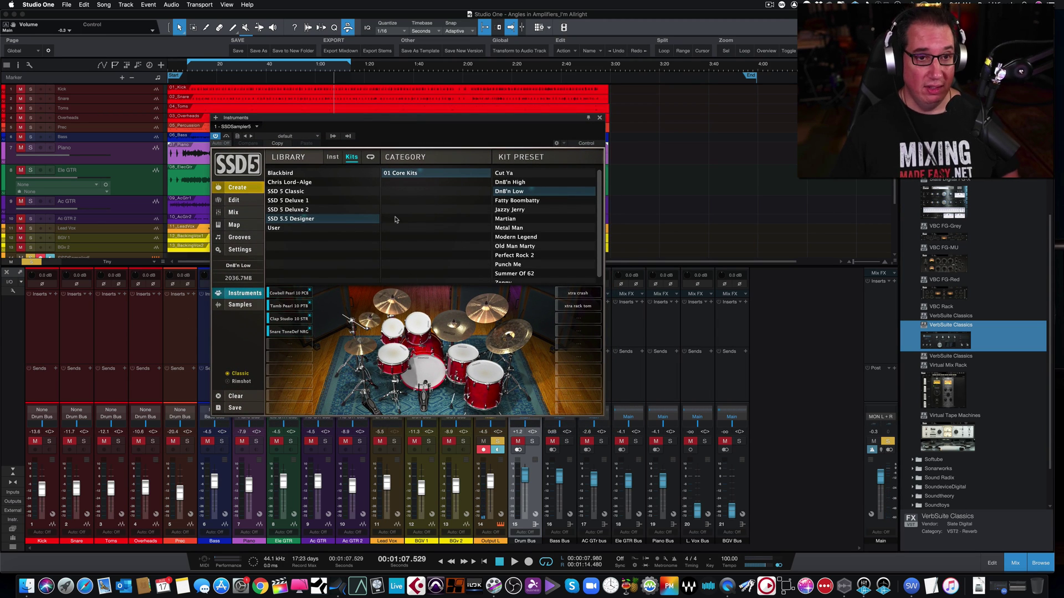
left_click(424, 368)
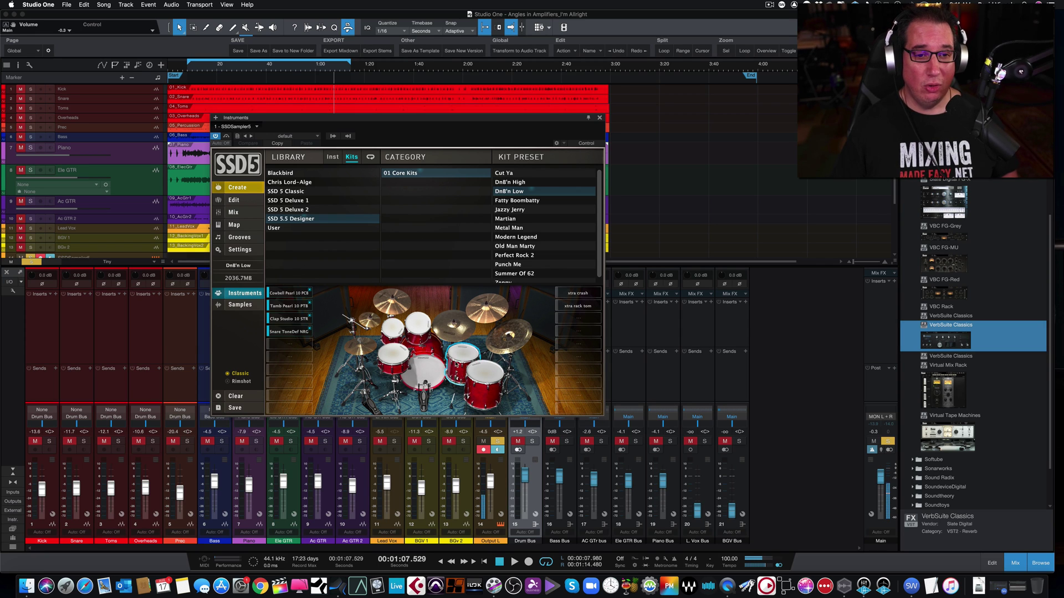
left_click(420, 331)
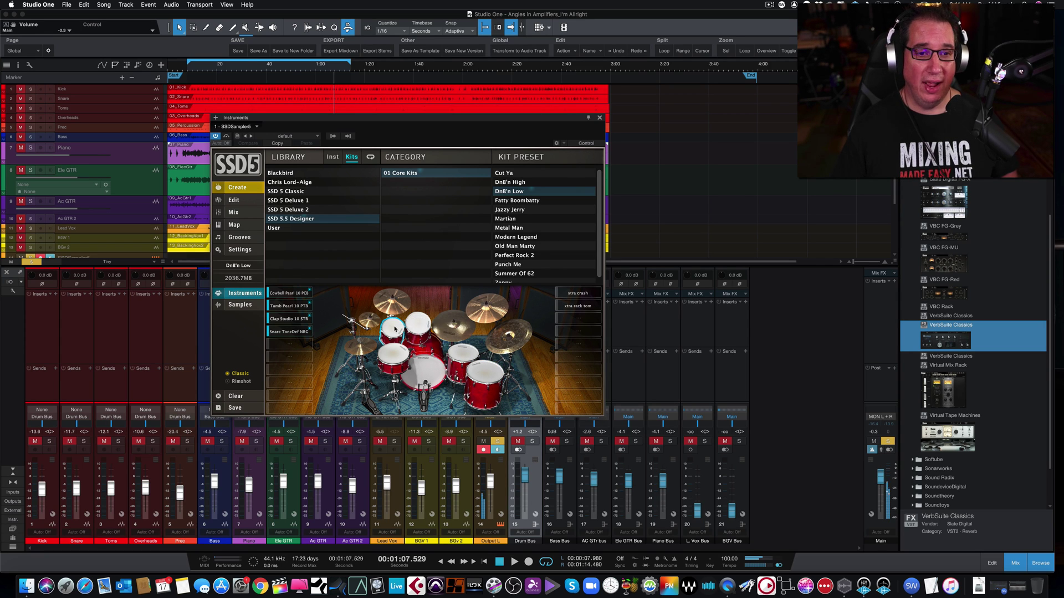
left_click(392, 355)
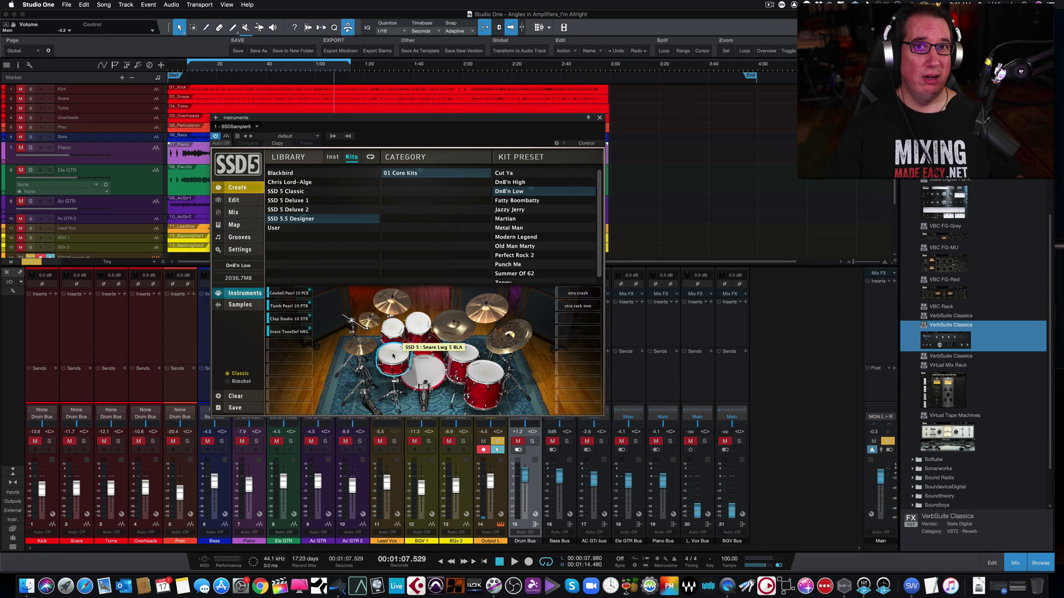
Try loading CLA Rock Kit 02 from the Chris Lord-Alge library and look through the SSD 5 Classic kits
left_click(287, 183)
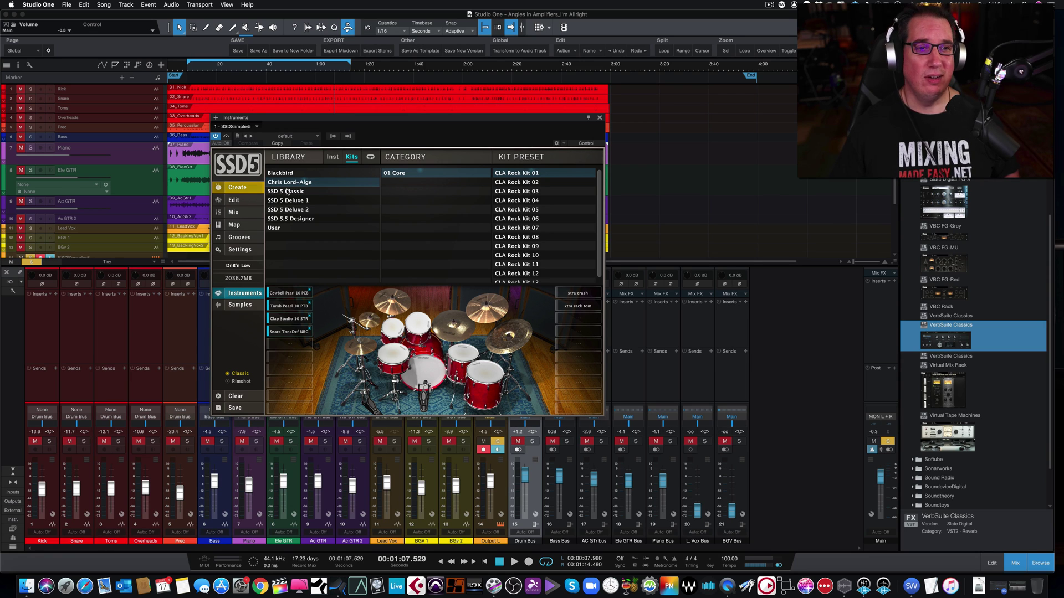
left_click(511, 183)
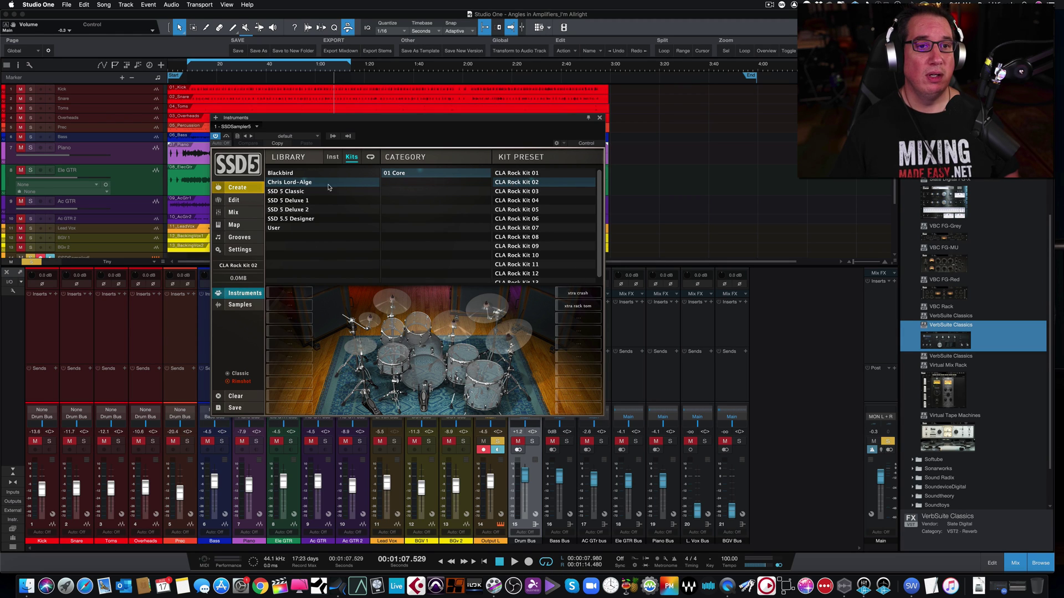
left_click(283, 192)
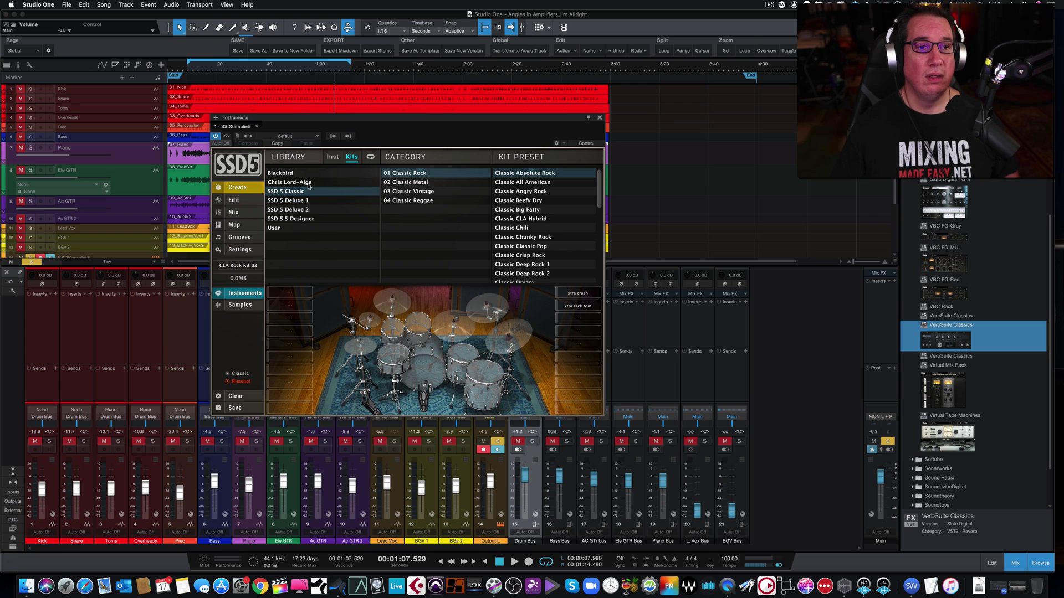
left_click(306, 182)
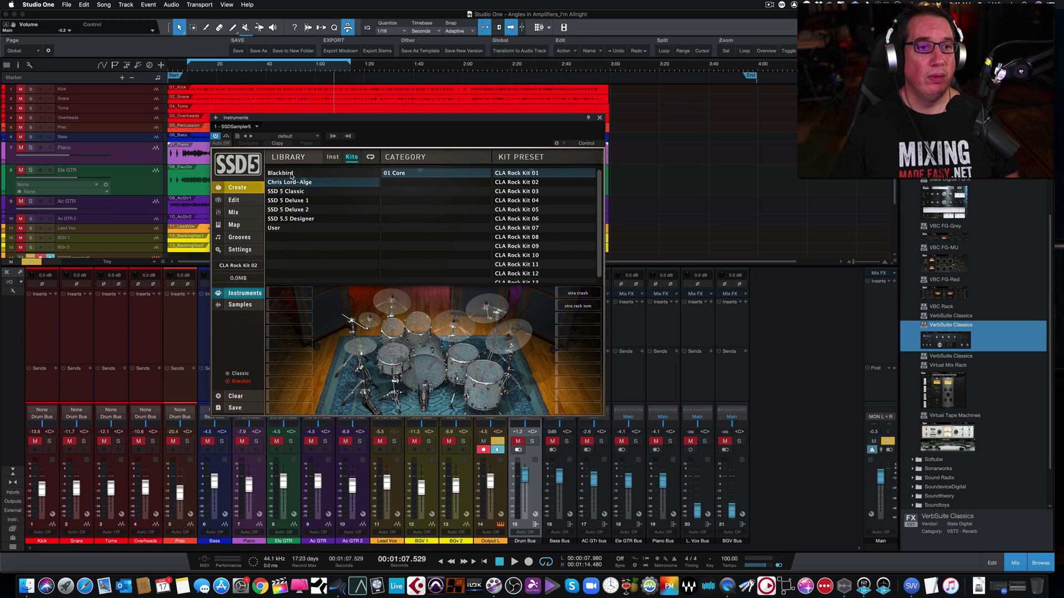
Load Blackbird Kit 02 from the Blackbird library and play the Int 01 HH Closed 4 Bars intro groove
left_click(292, 174)
left_click(501, 184)
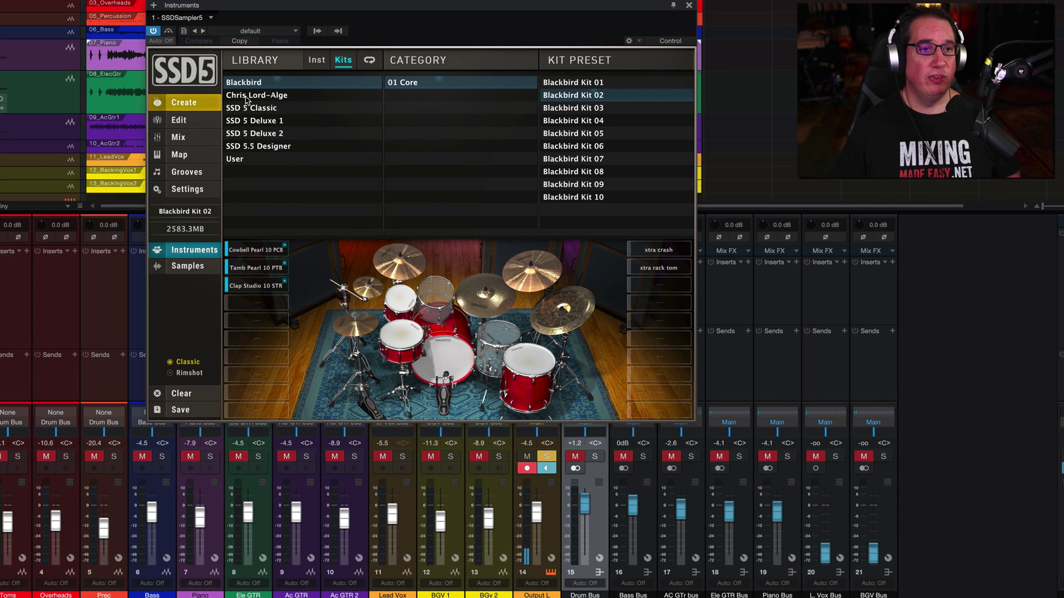
left_click(183, 172)
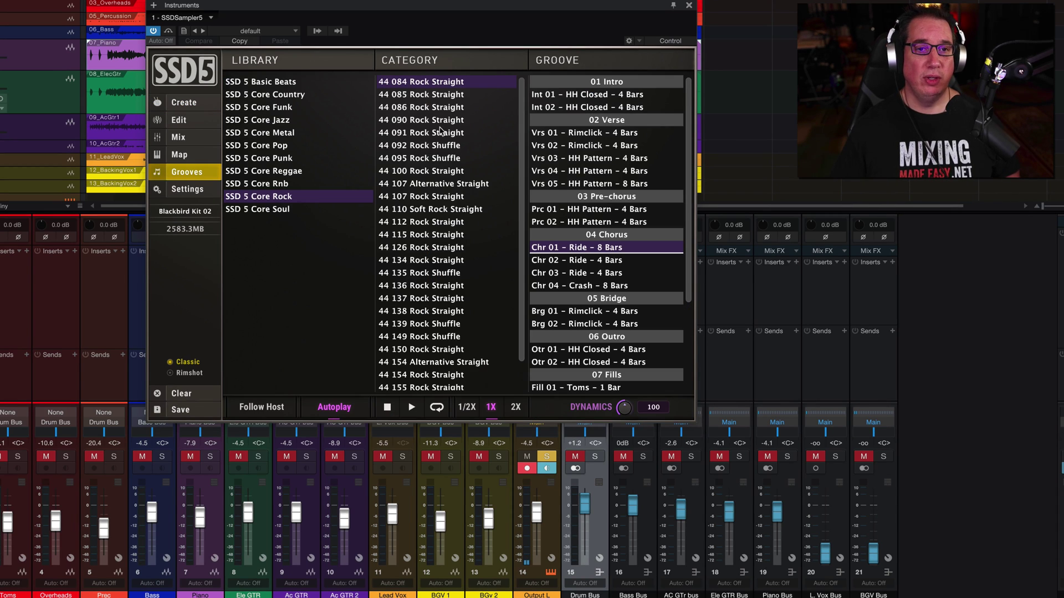
left_click(558, 95)
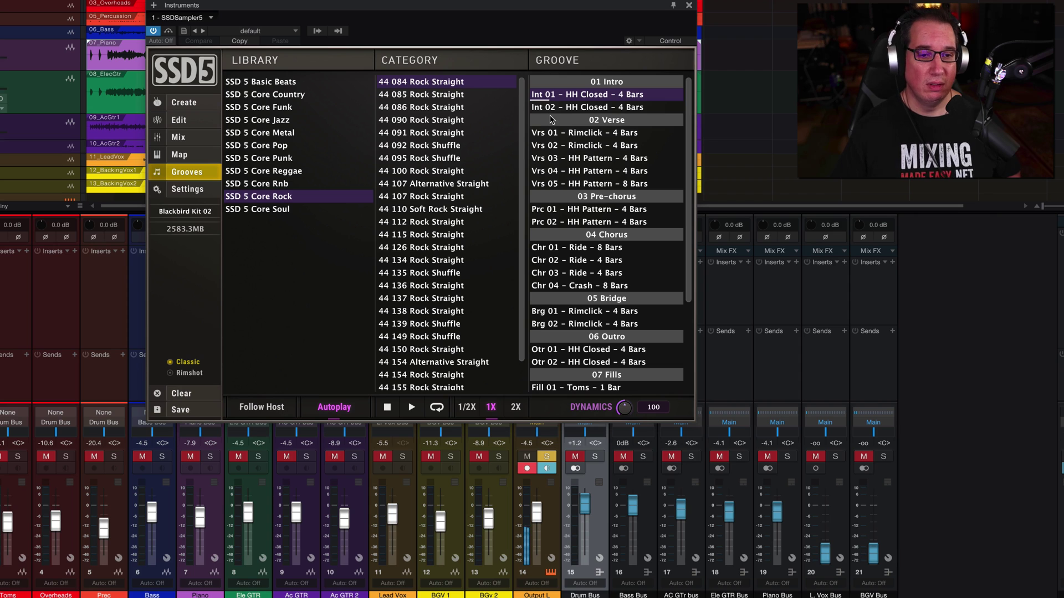
left_click(184, 103)
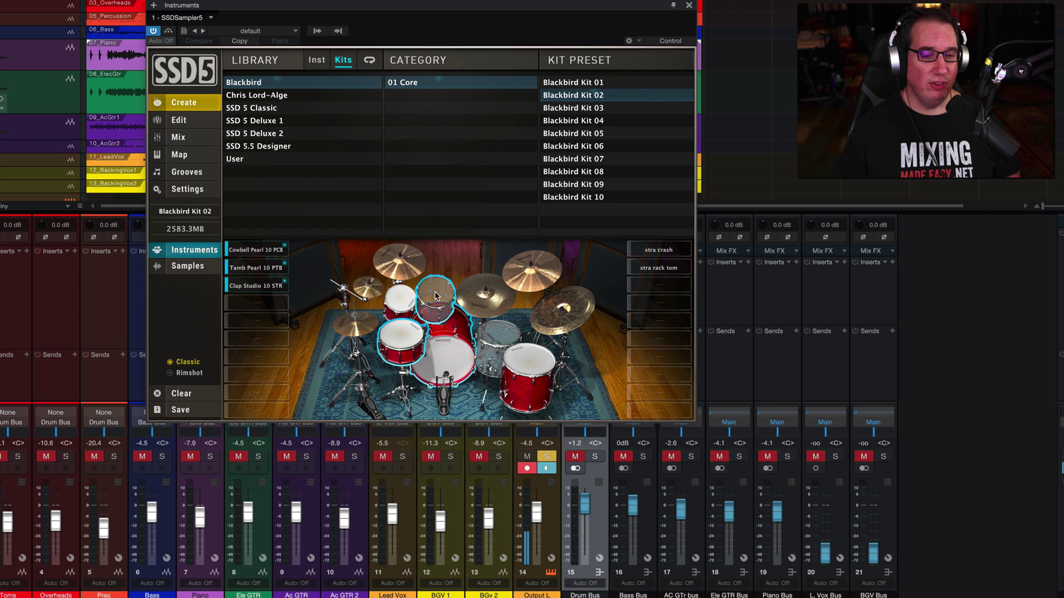
left_click_drag(417, 6, 414, 0)
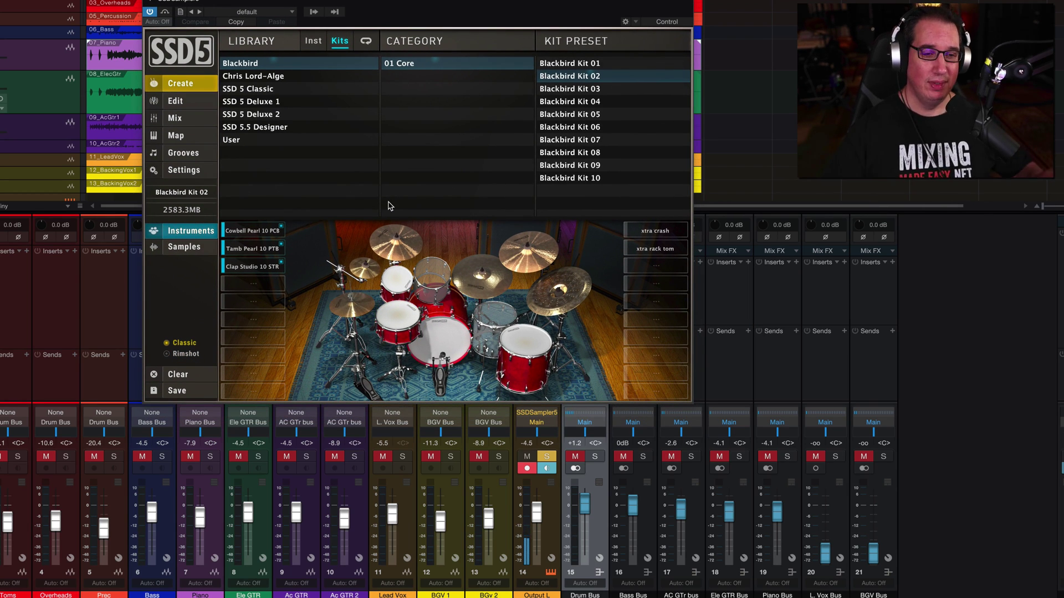
Try loading CLA Rock Kits 02, 04 and 06 from the Chris Lord-Alge library
left_click(249, 76)
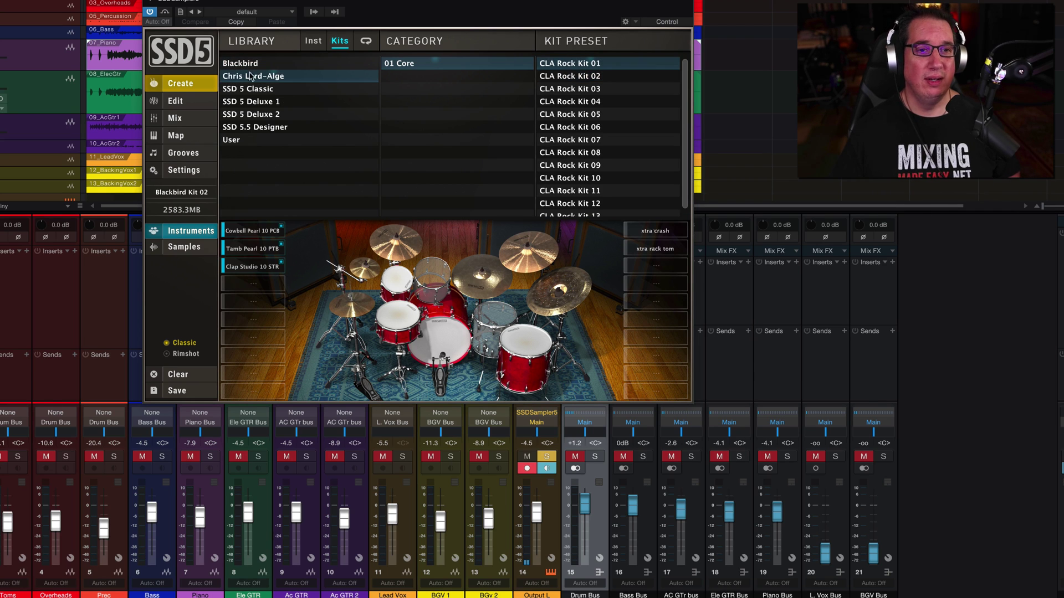
left_click(565, 78)
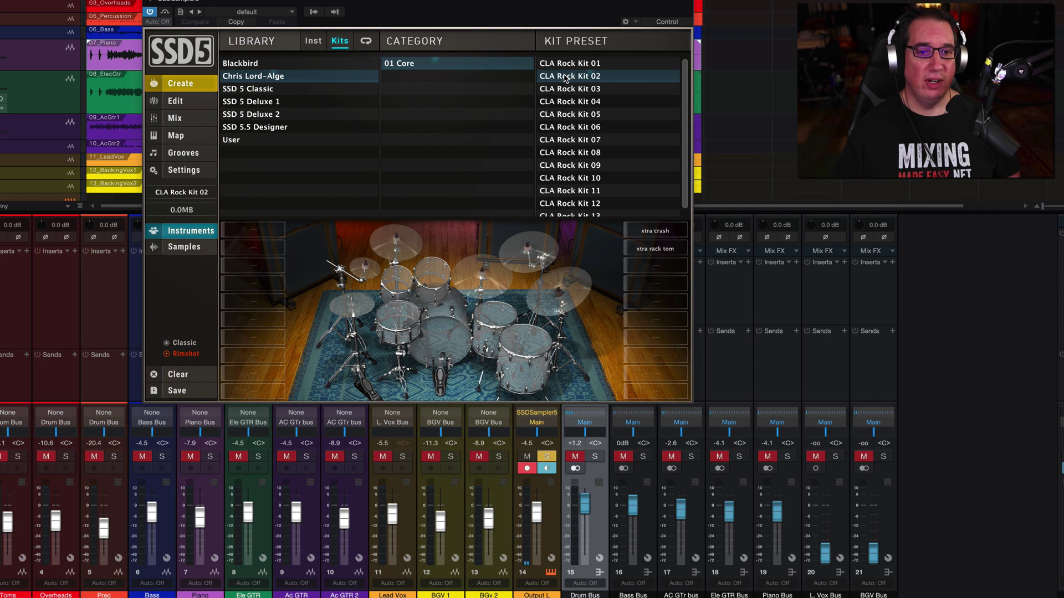
left_click(568, 101)
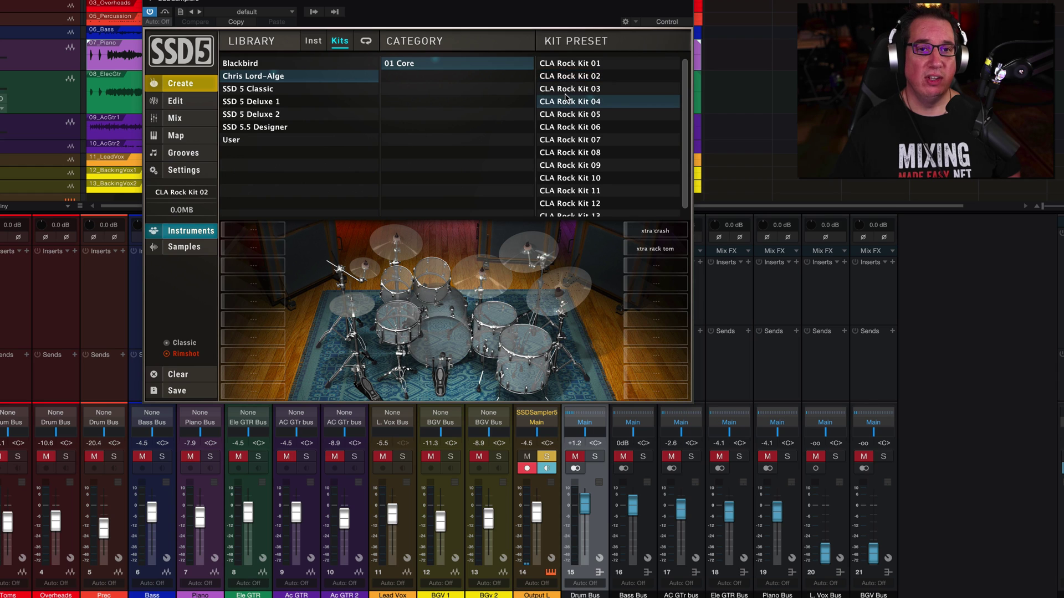
left_click(571, 127)
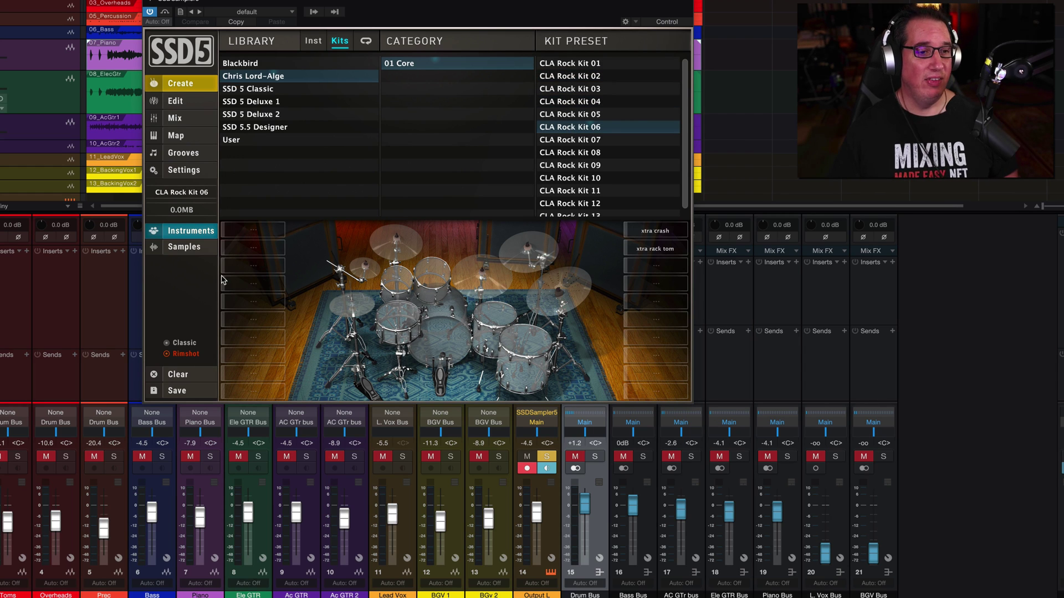
Load the Classic All American kit from the SSD 5 Classic library's Classic Rock category and audition its kick
left_click(244, 90)
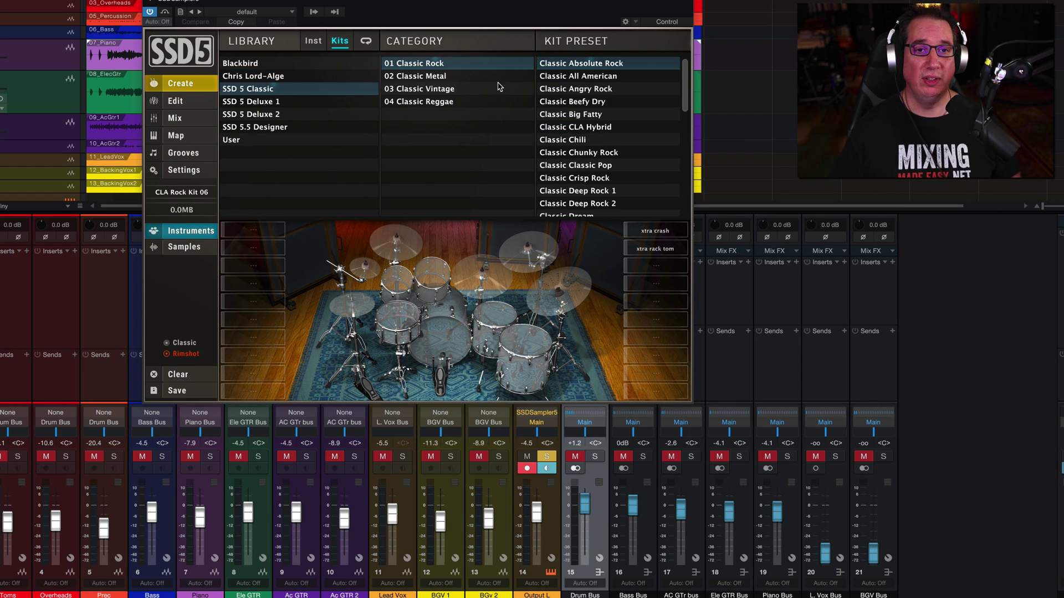
left_click(592, 81)
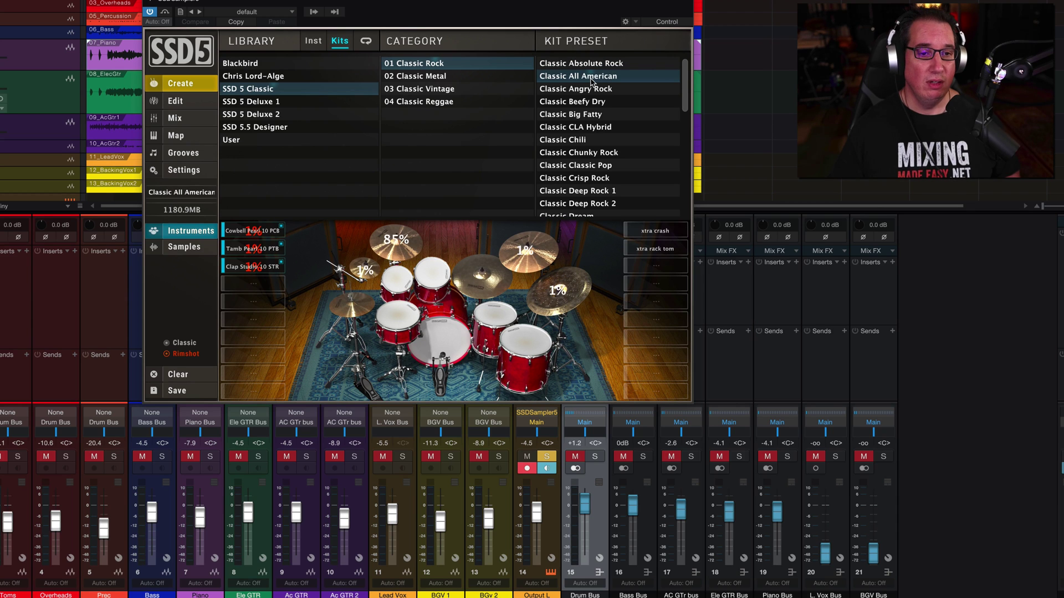
left_click(433, 334)
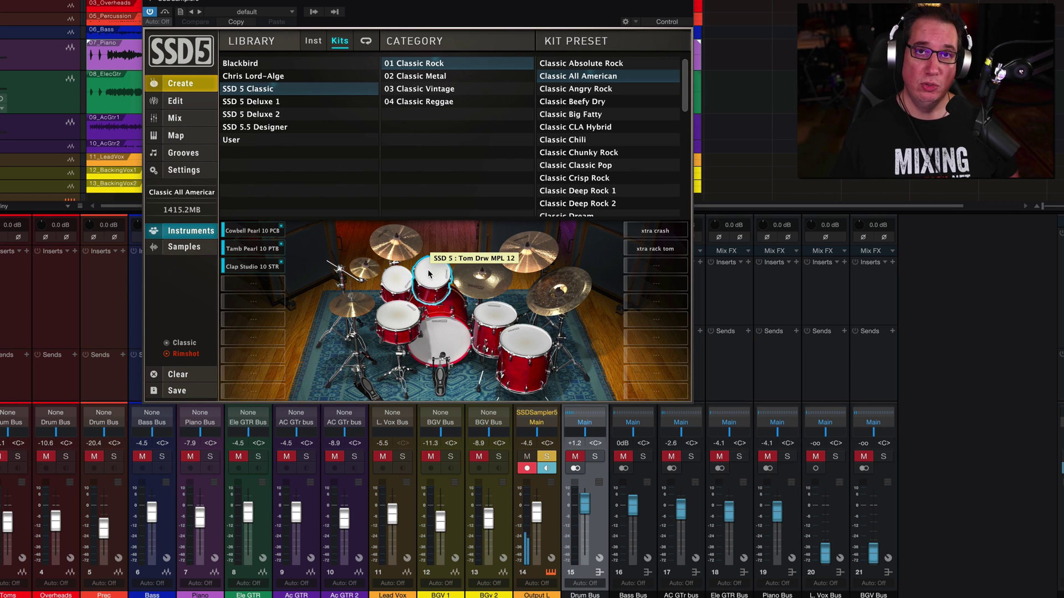
Play the Prc 02 Toms 4 Bars pre-chorus groove on the Classic All American kit, and return to the kit view
left_click(183, 153)
left_click(564, 192)
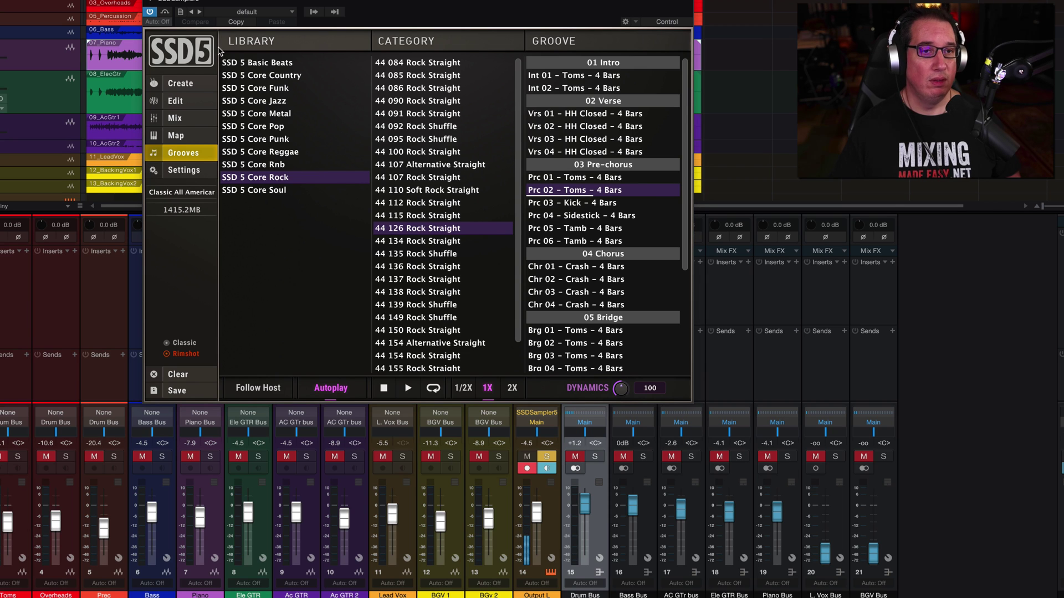
left_click(175, 84)
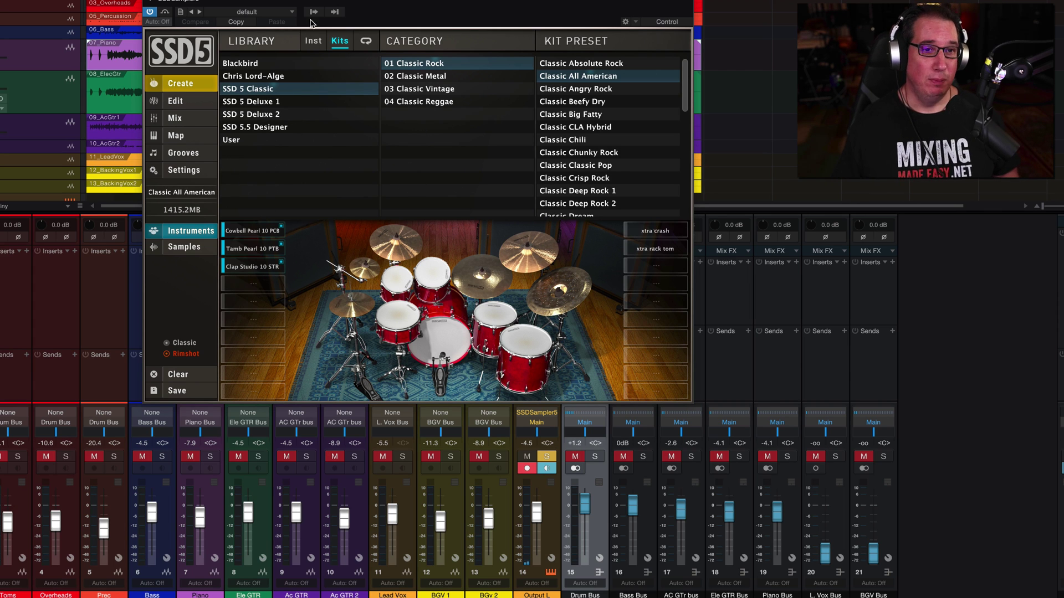
left_click_drag(310, 22, 309, 15)
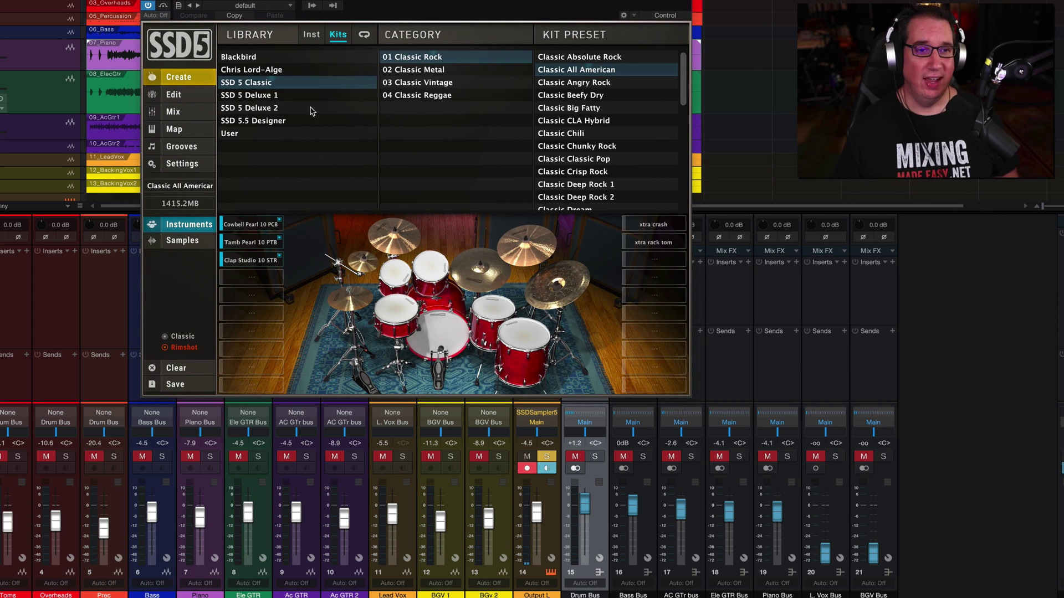
Load the Deluxe 2 Free Hugo kit from SSD 5 Deluxe 2's Rock Kits and audition its drums and cymbals
left_click(266, 107)
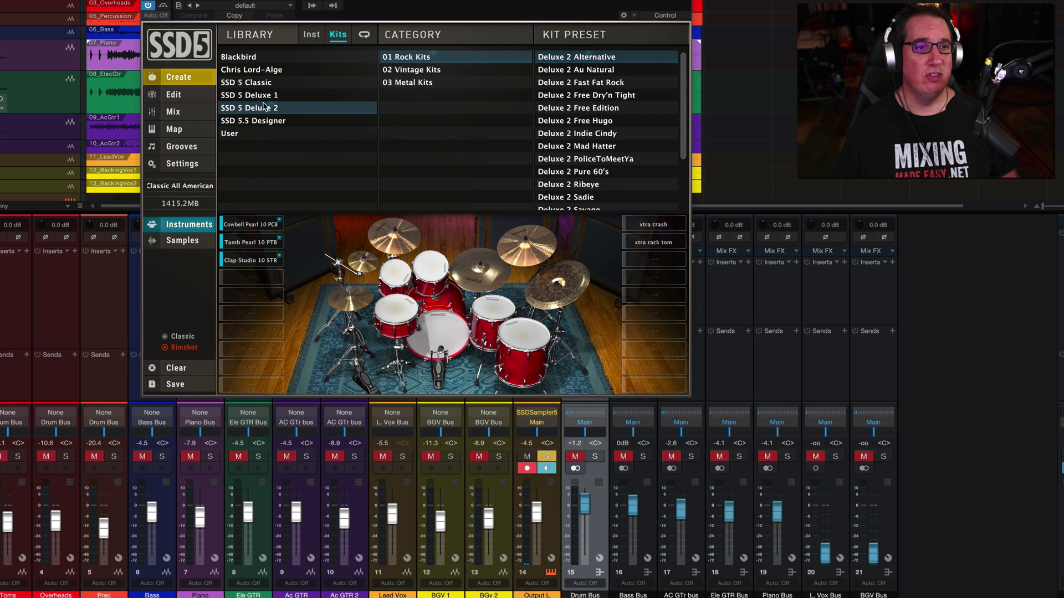
left_click(562, 122)
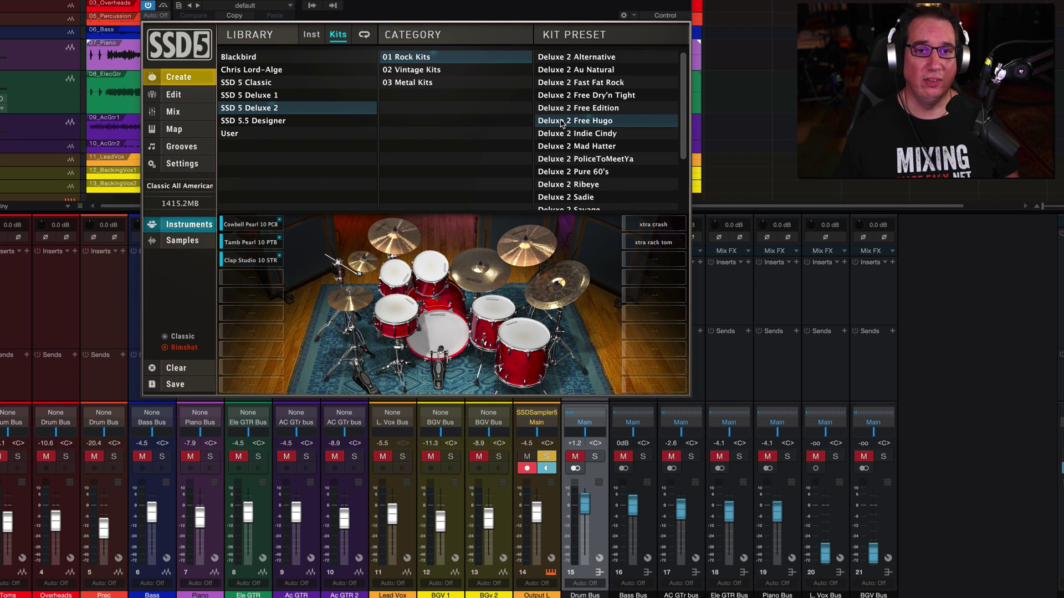
left_click(451, 350)
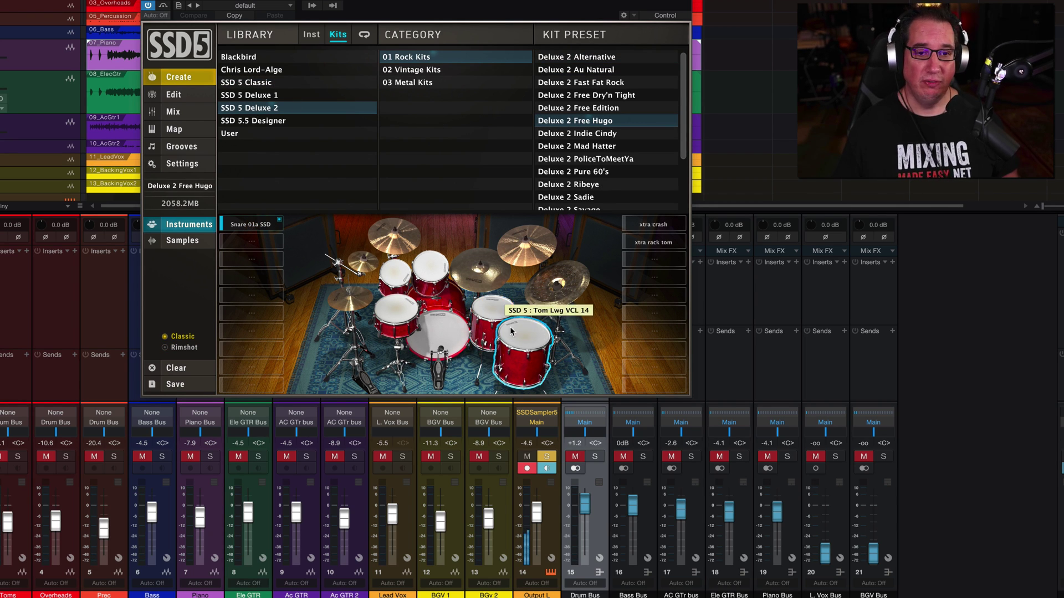
left_click(420, 338)
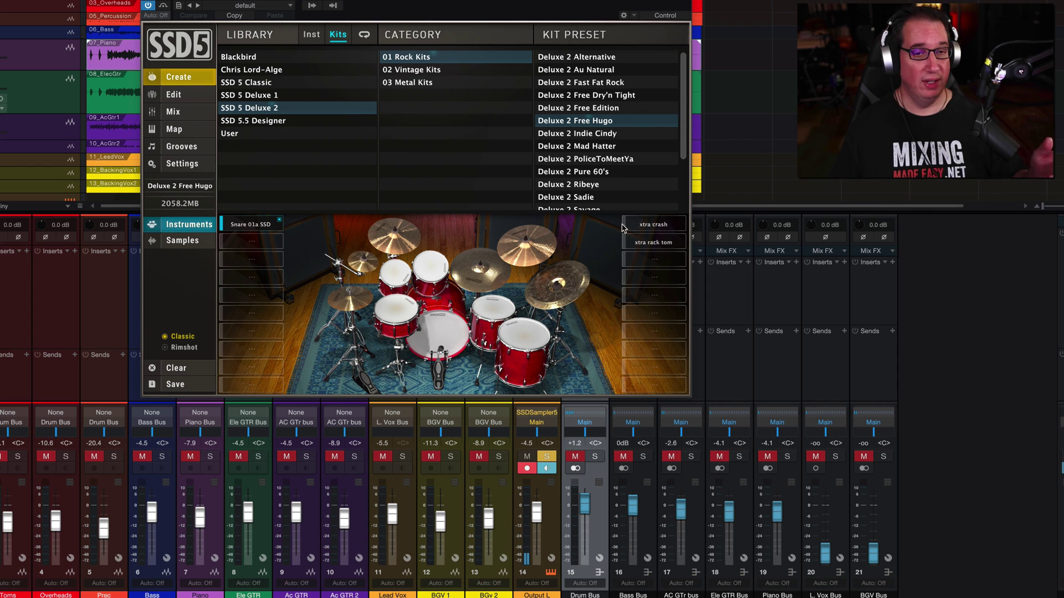
left_click(479, 272)
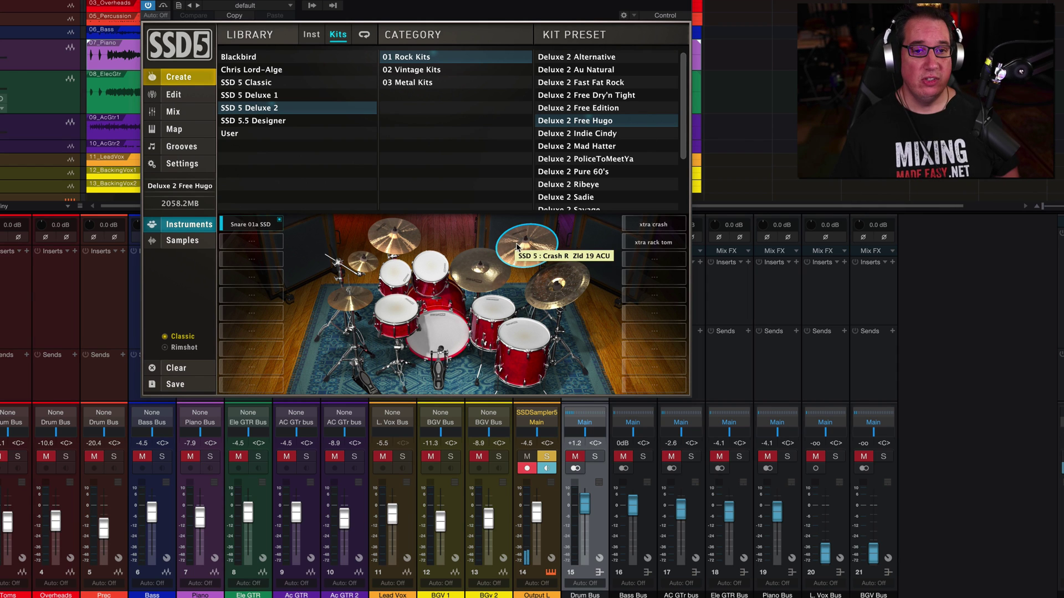
left_click(516, 247)
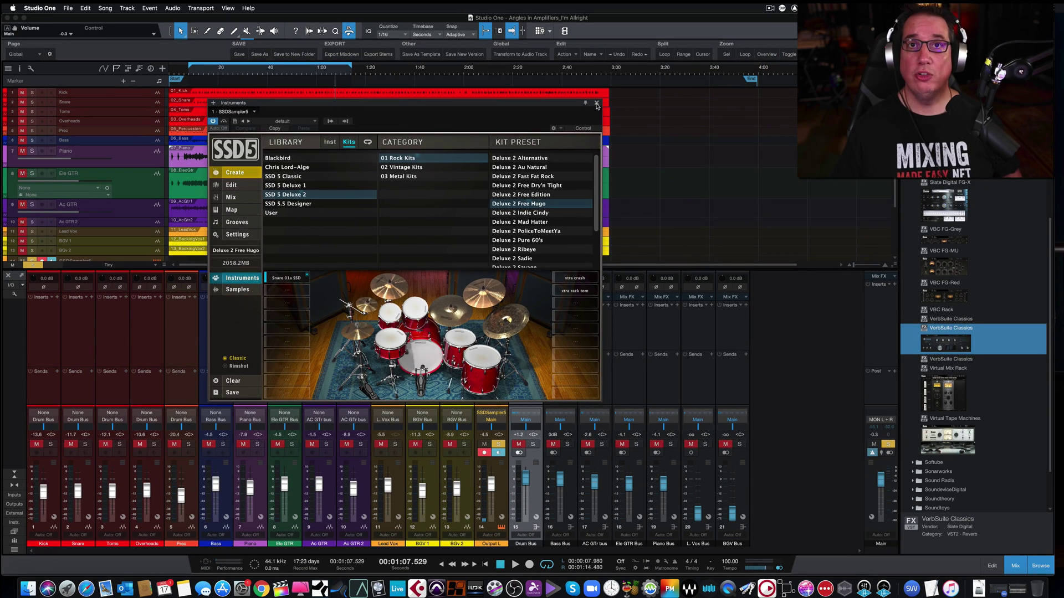
Close the drum sampler window and collapse the Slate Digital folder in the effects browser
left_click(596, 104)
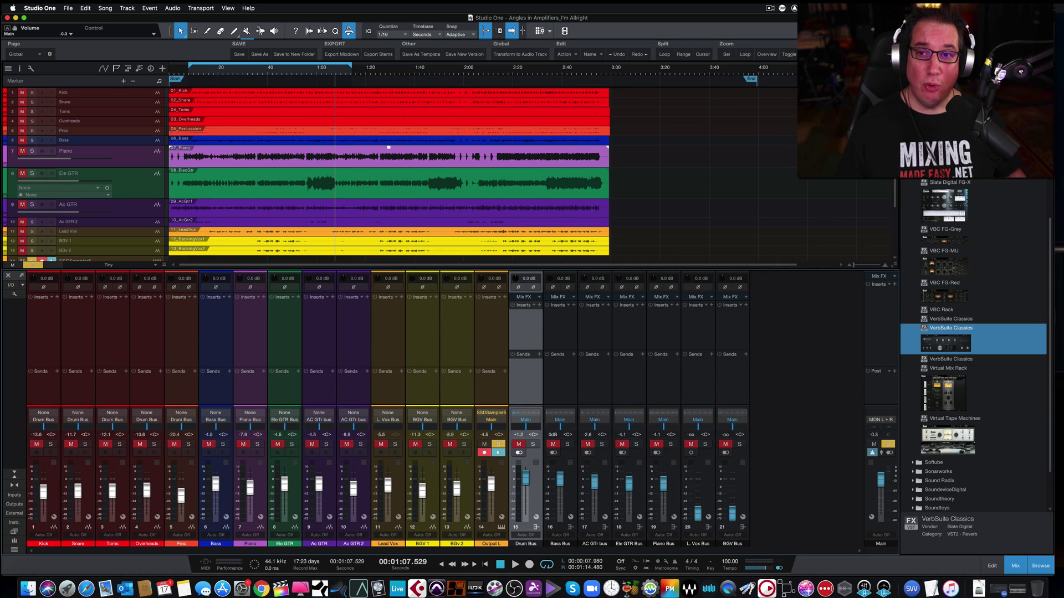
key("Left")
scroll(923, 194, "up", 5)
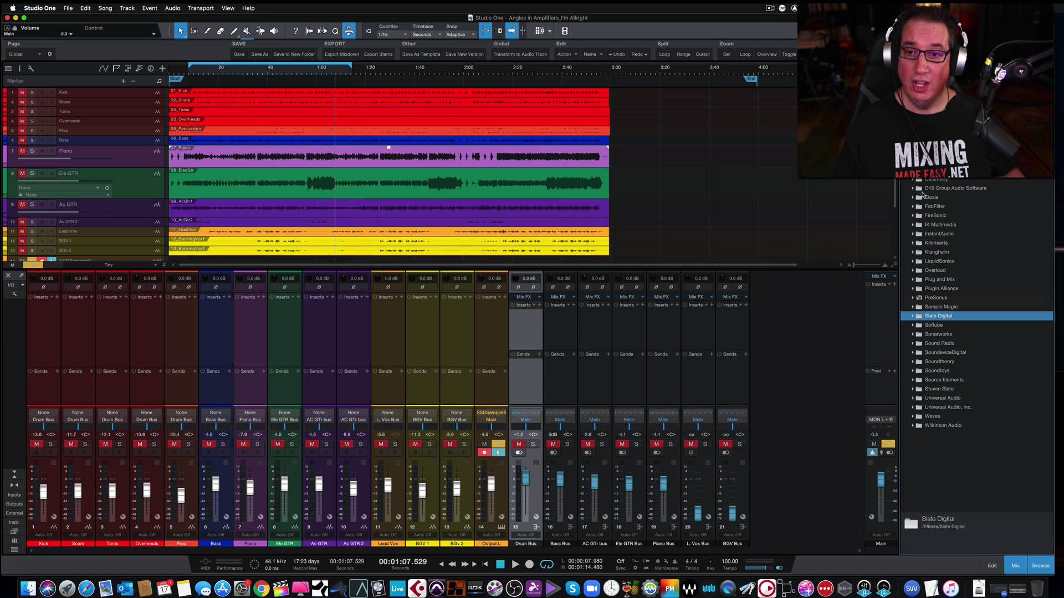